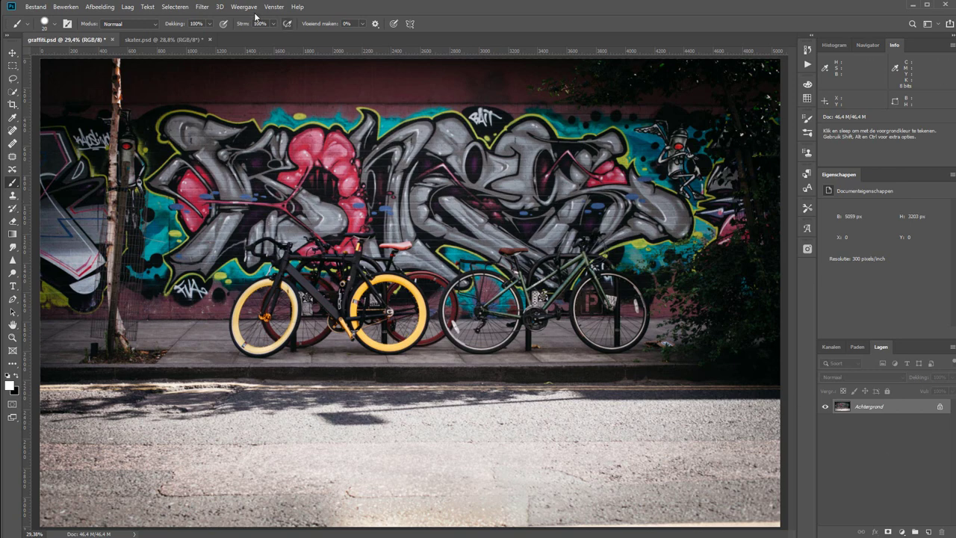
Step: Bring skater.psd, with its masked Laag 0, into view instead of graffiti.psd
click(149, 39)
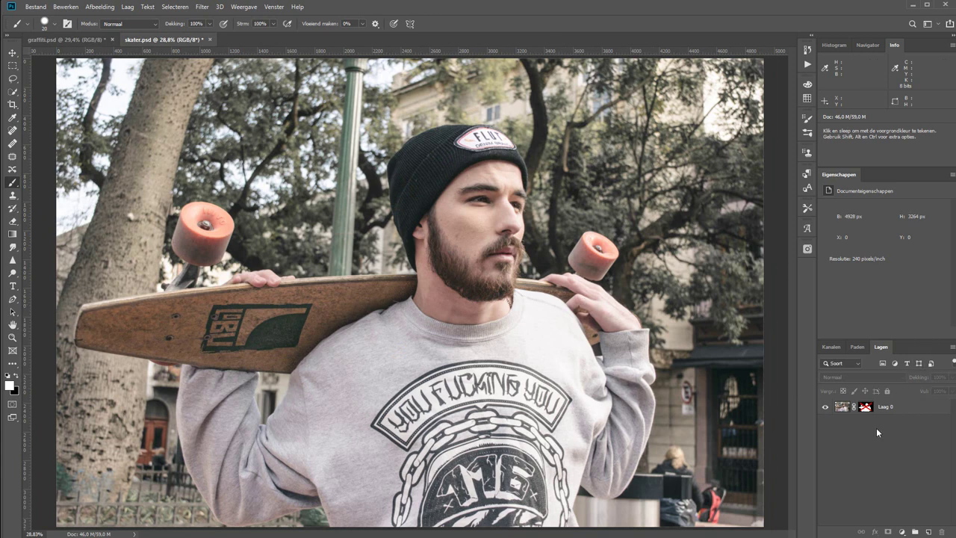
Step: Enable Laag 0's layer mask to hide the skater's background
shift+click(864, 407)
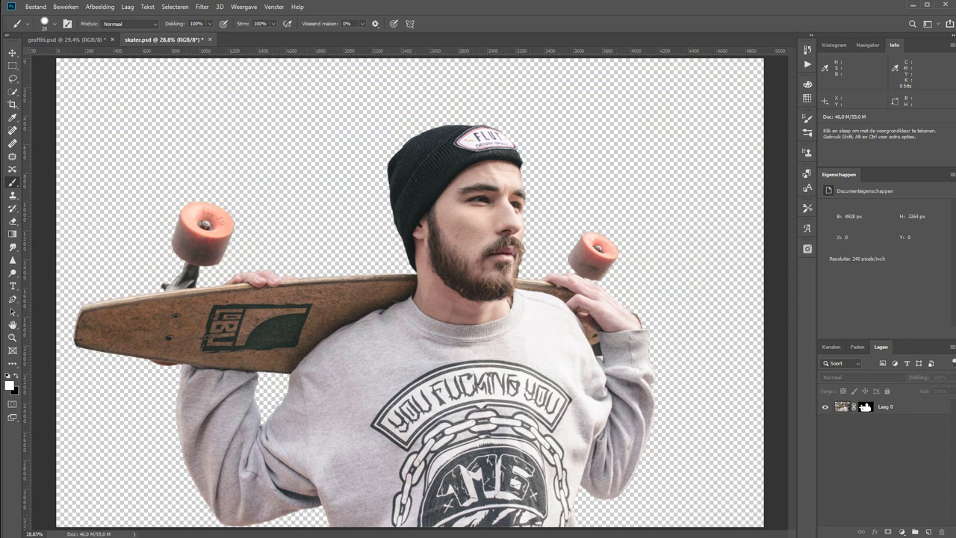
click(902, 408)
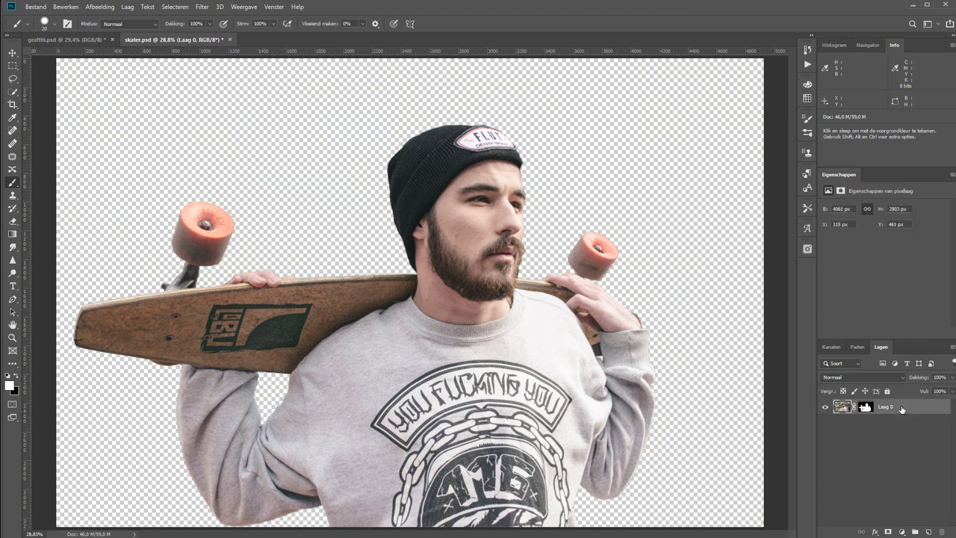
right_click(901, 409)
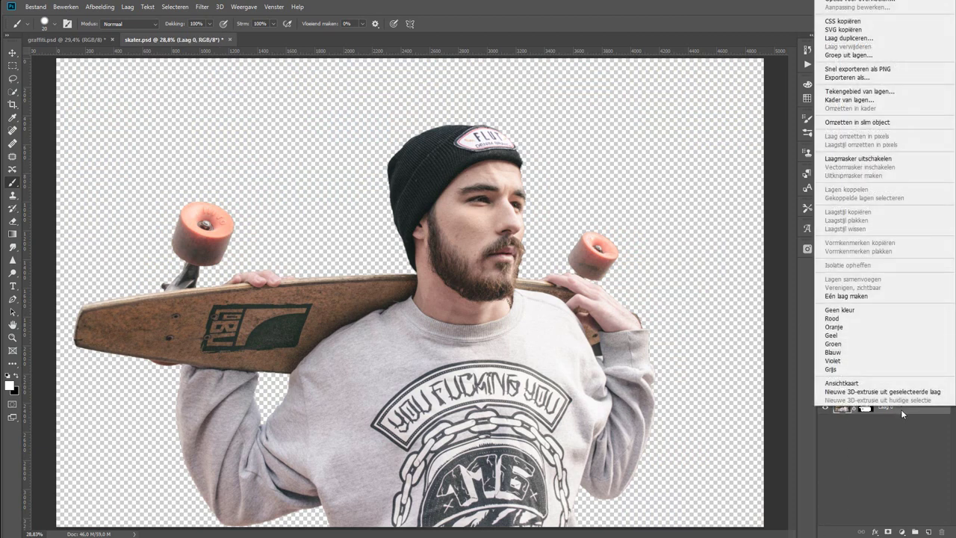
Step: Duplicate the masked skater layer into graffiti.psd, then close skater.psd without saving
click(845, 39)
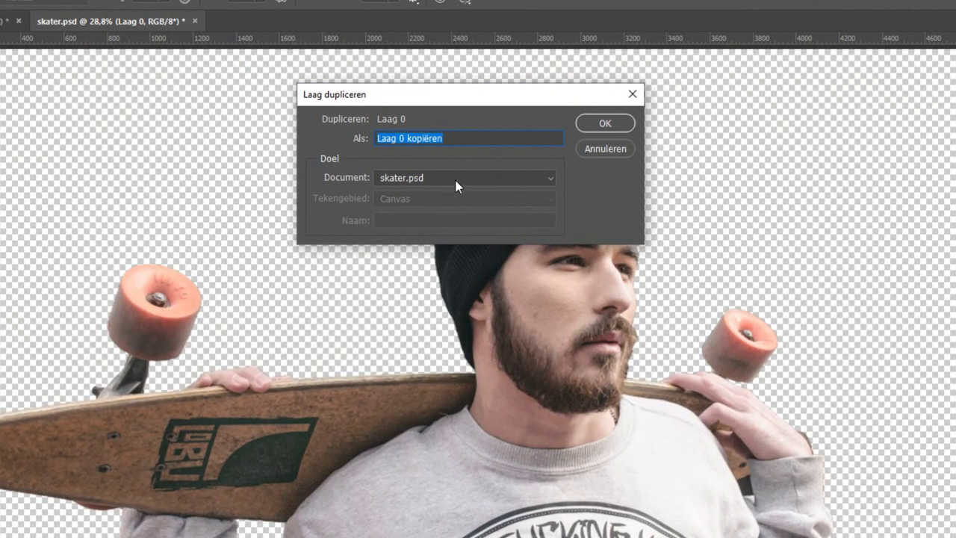
click(451, 178)
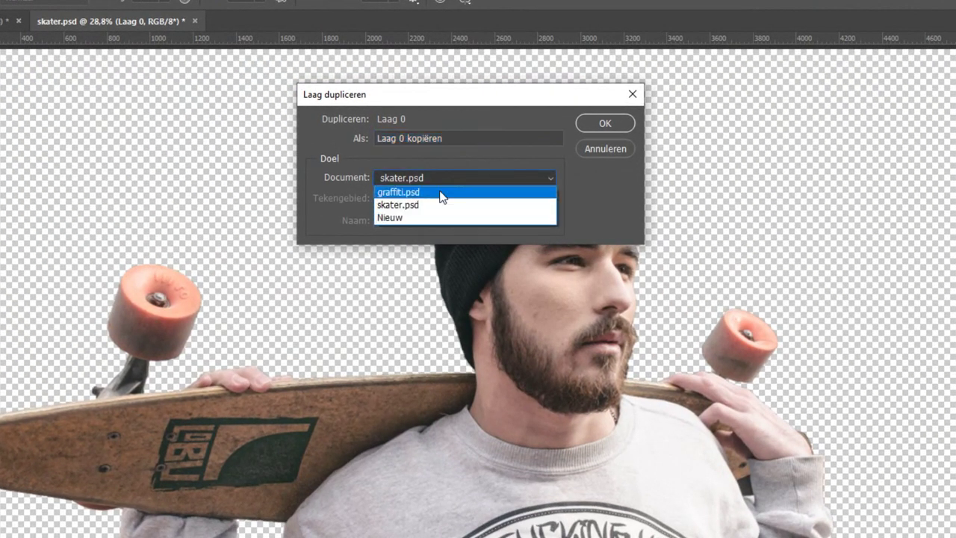
click(442, 193)
click(600, 124)
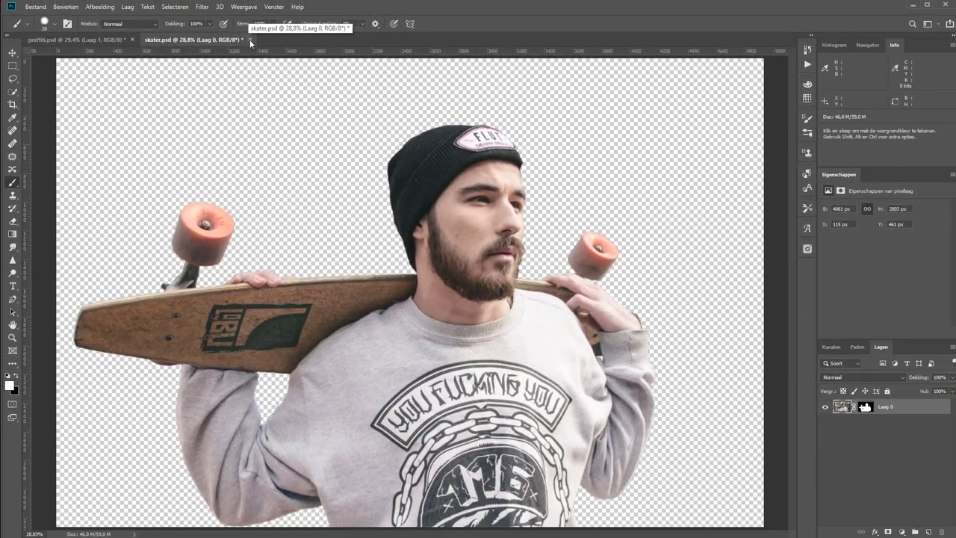
click(250, 40)
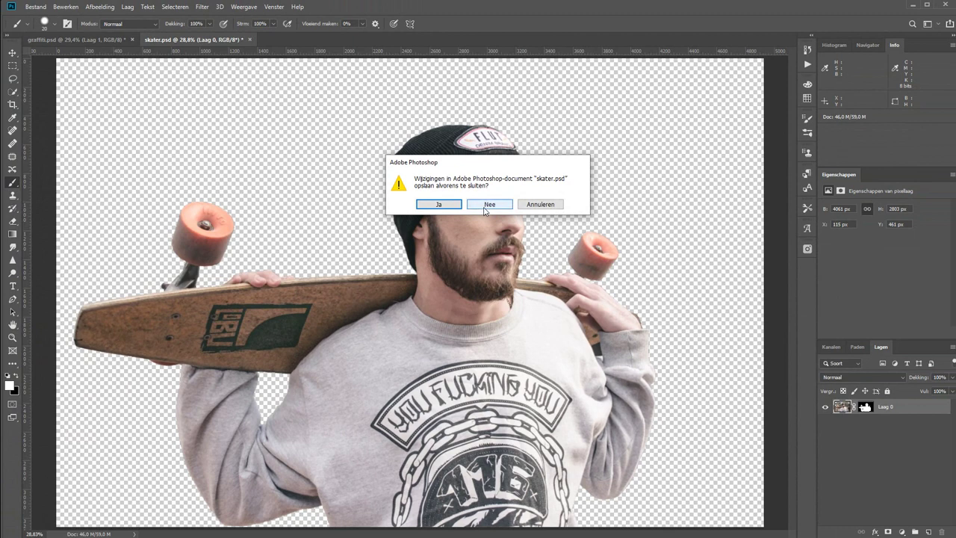
click(487, 204)
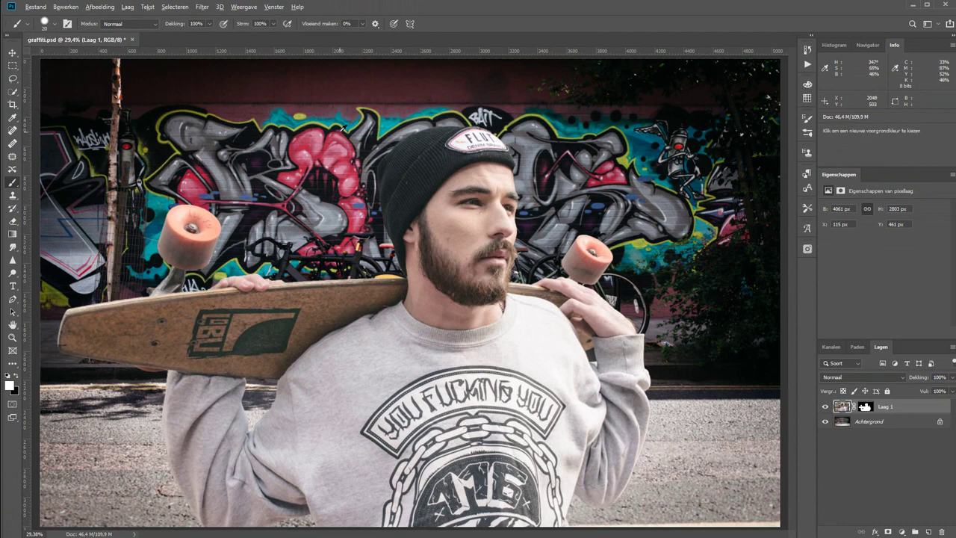
Step: Scale the skater up over the graffiti and duplicate it as Laag 1 kopiëren
key(ctrl+minus)
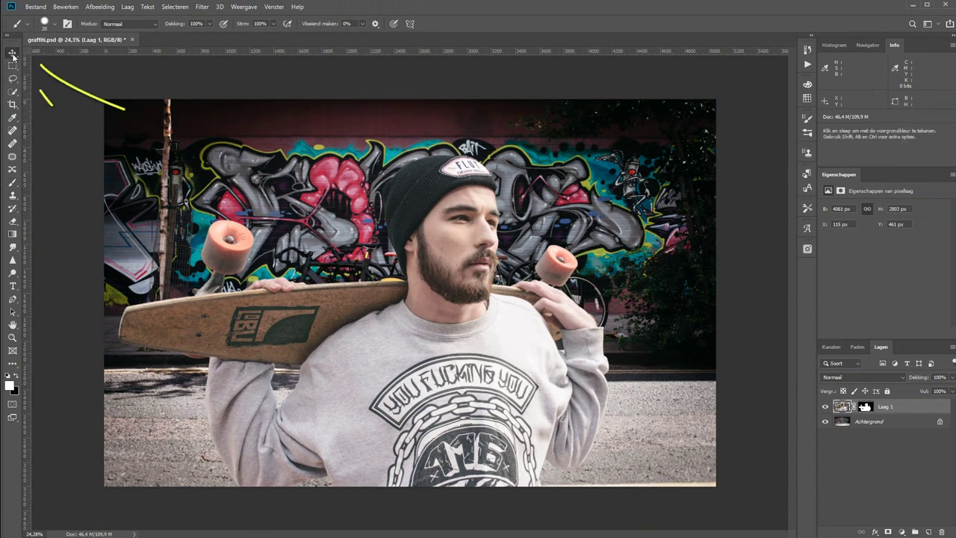
key(v)
drag(700, 99, 757, 62)
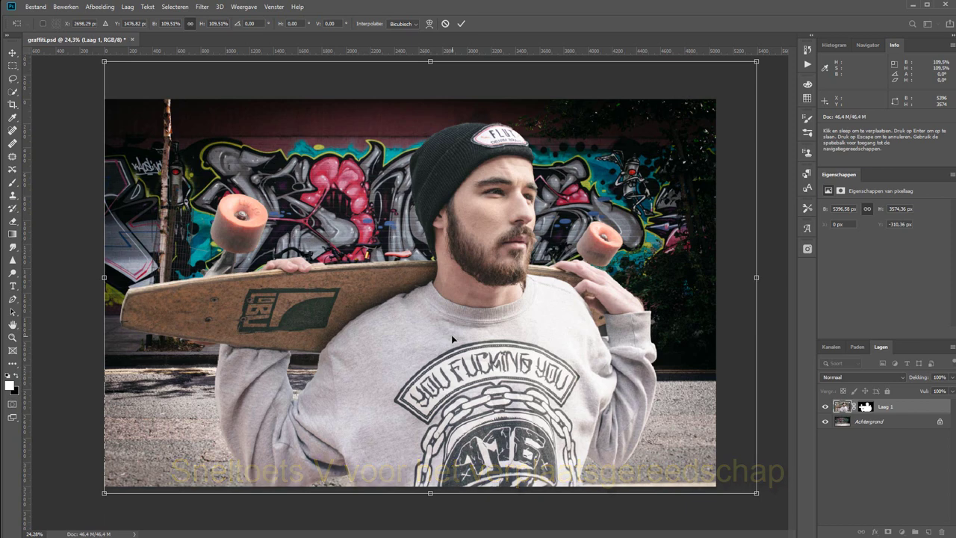
key(Return)
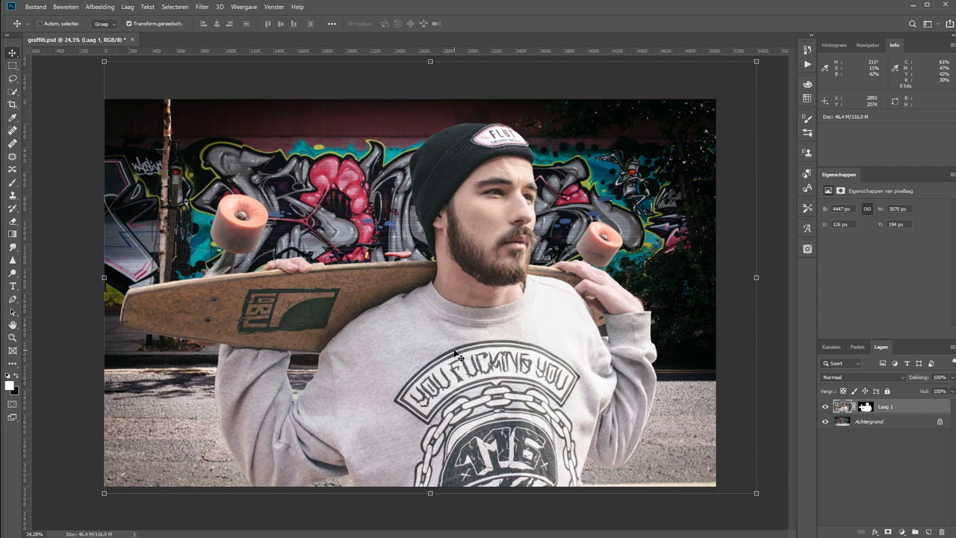
key(ctrl+j)
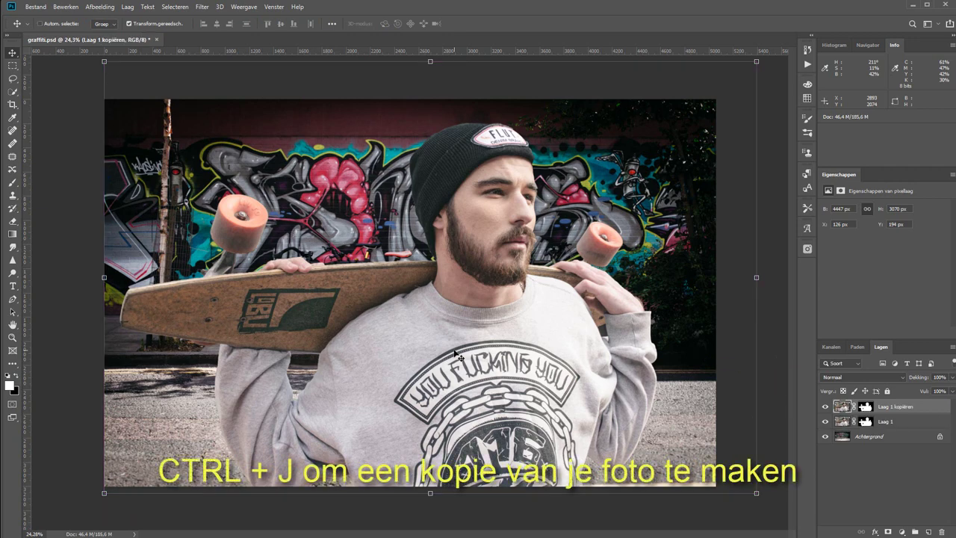
Step: Hide Laag 1 kopiëren and convert Laag 1 into a smart object
click(824, 407)
click(883, 423)
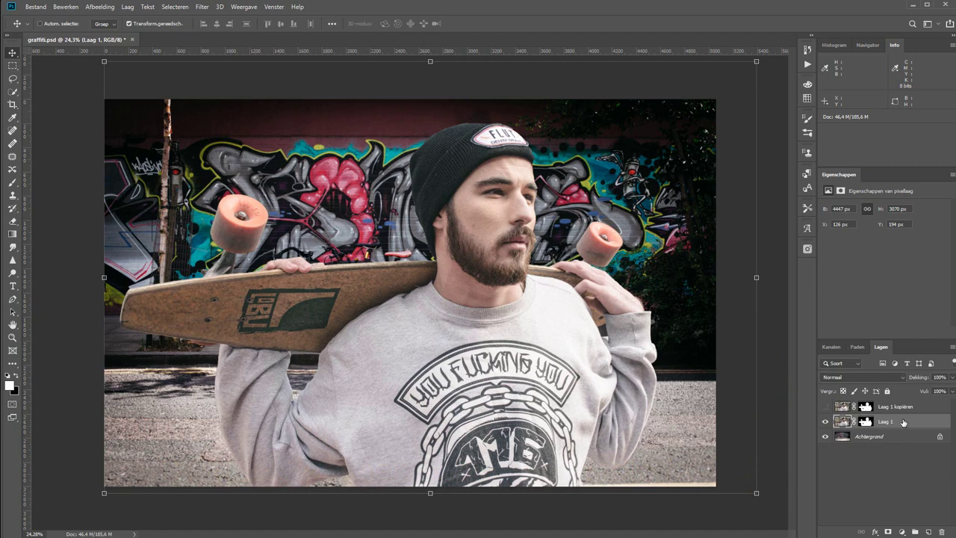
right_click(903, 422)
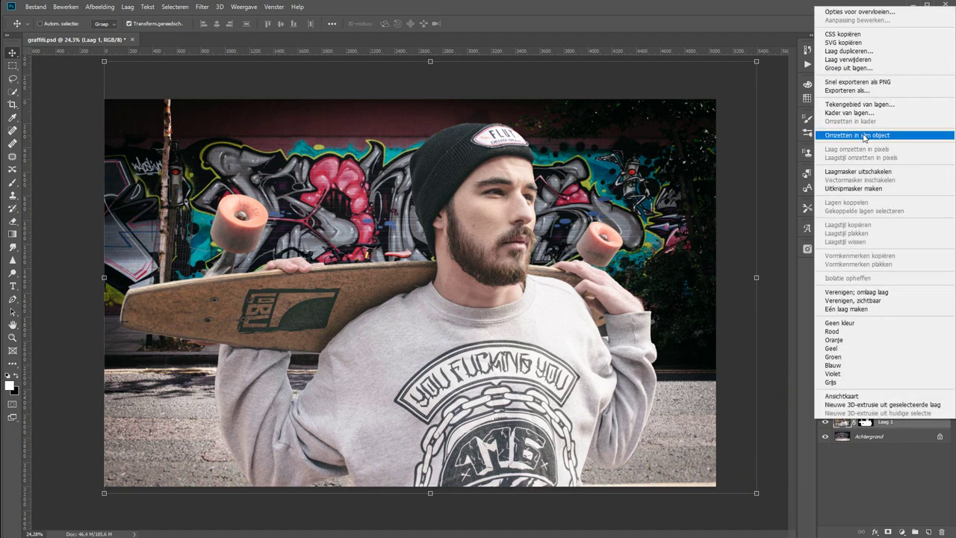
click(856, 135)
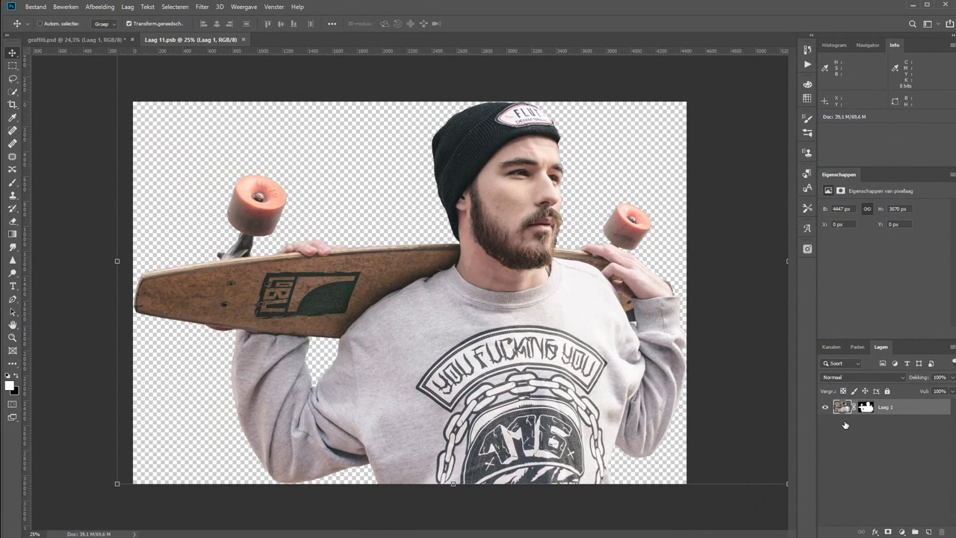
Step: Close the Laag 11.psb contents document, returning to graffiti.psd
click(36, 7)
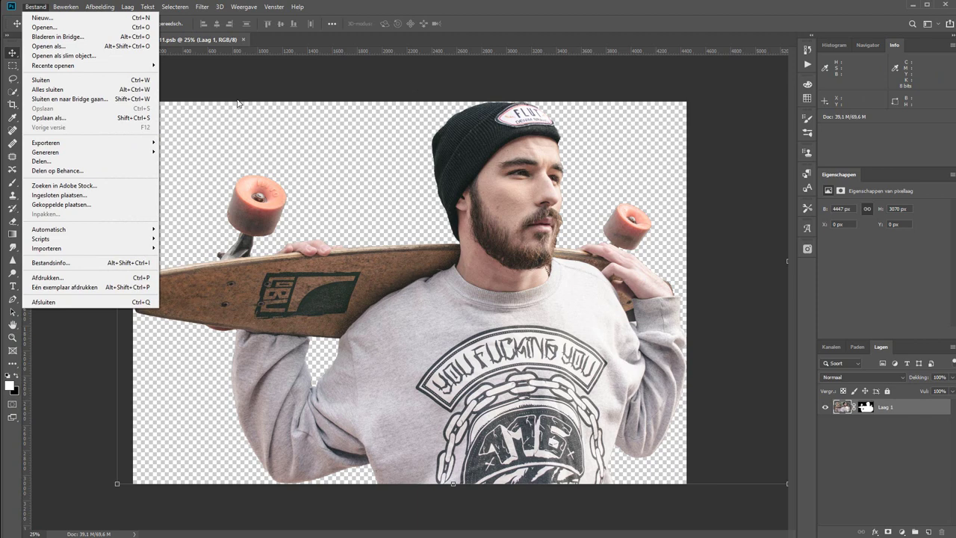
click(535, 9)
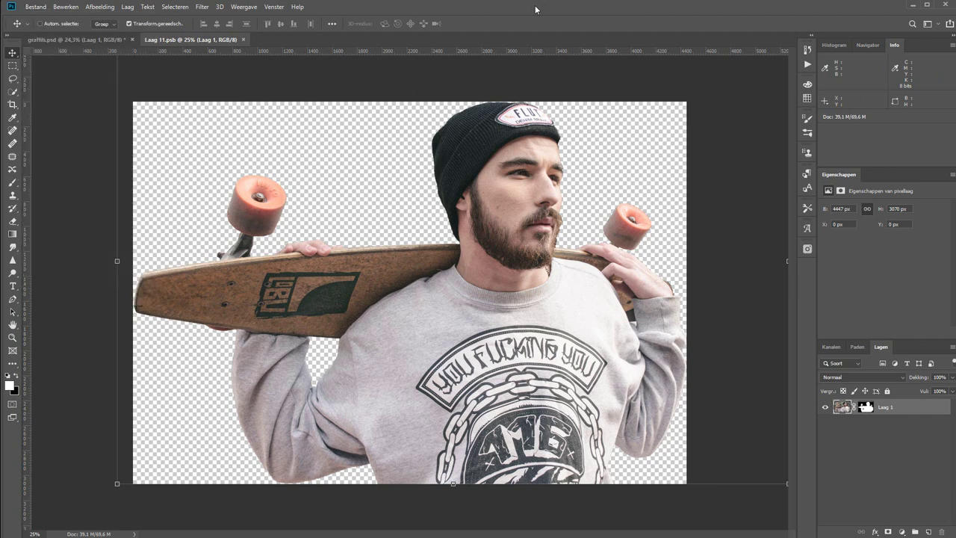
click(242, 40)
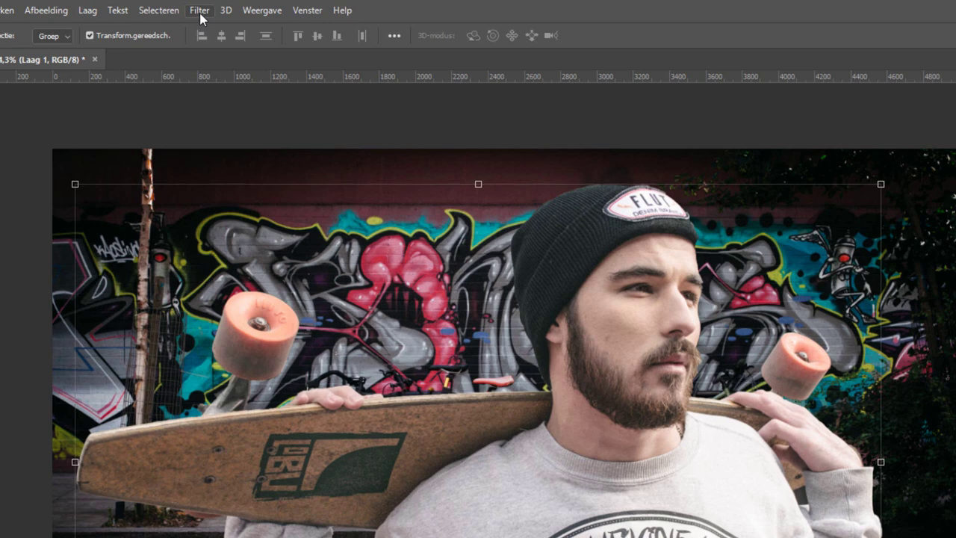
Step: Open the Filtergalerie with its preview fitted to the whole image
click(200, 12)
click(242, 74)
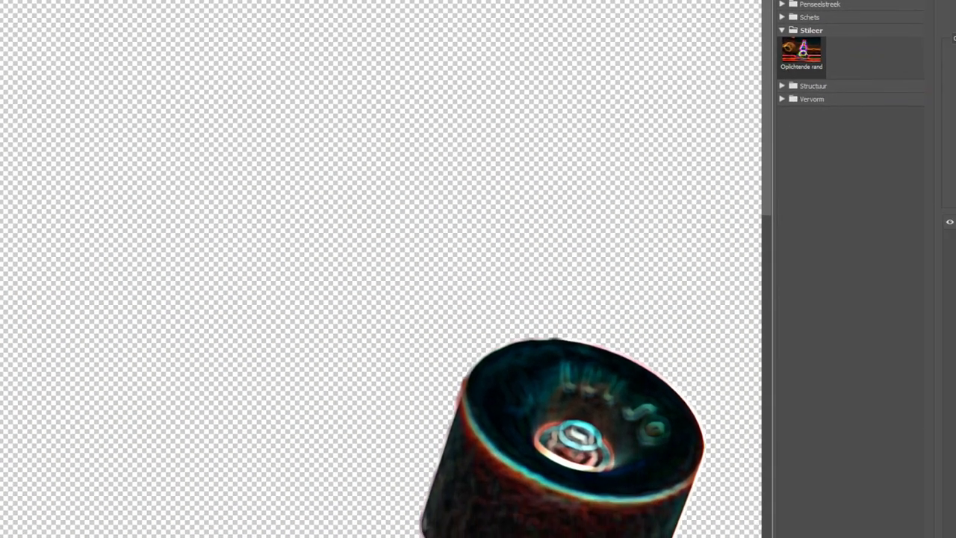
click(59, 530)
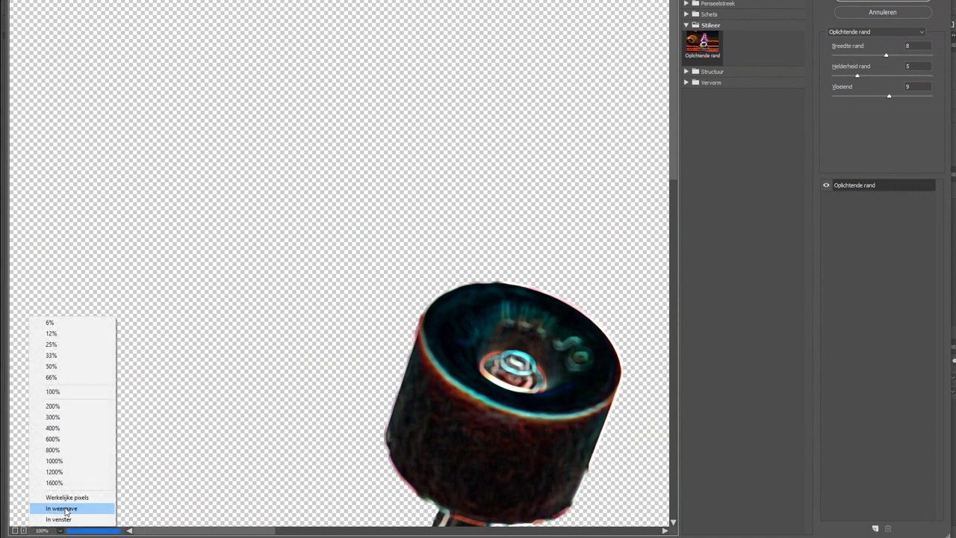
click(65, 509)
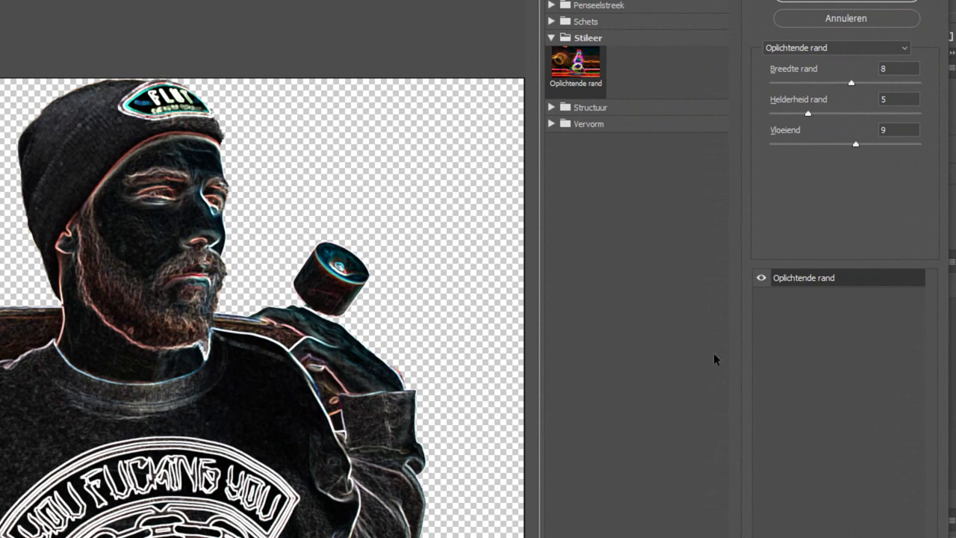
Step: Apply Oplichtende rand with Breedte 9, Helderheid 7 and Vloeiend 9
click(851, 83)
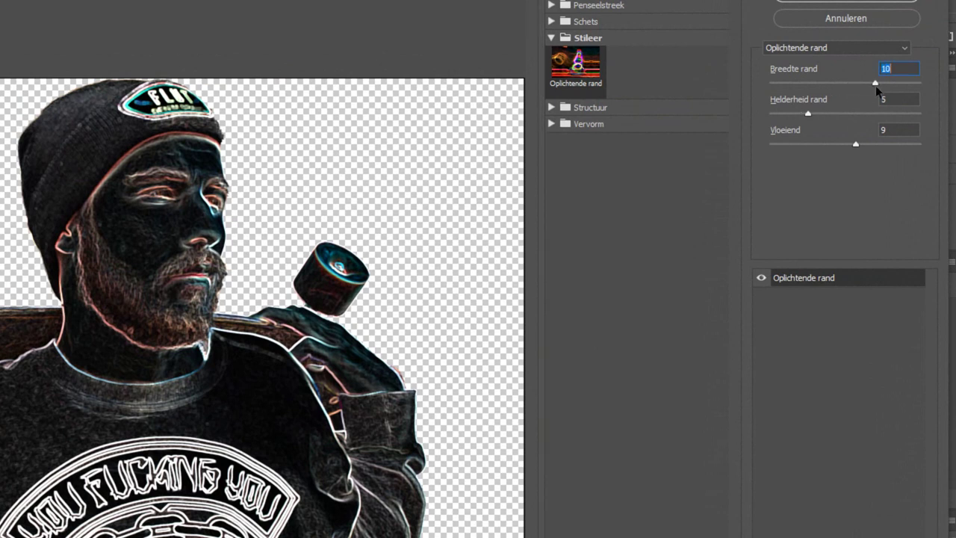
mouse_move(808, 113)
mouse_down()
mouse_move(794, 113)
mouse_move(825, 113)
mouse_up()
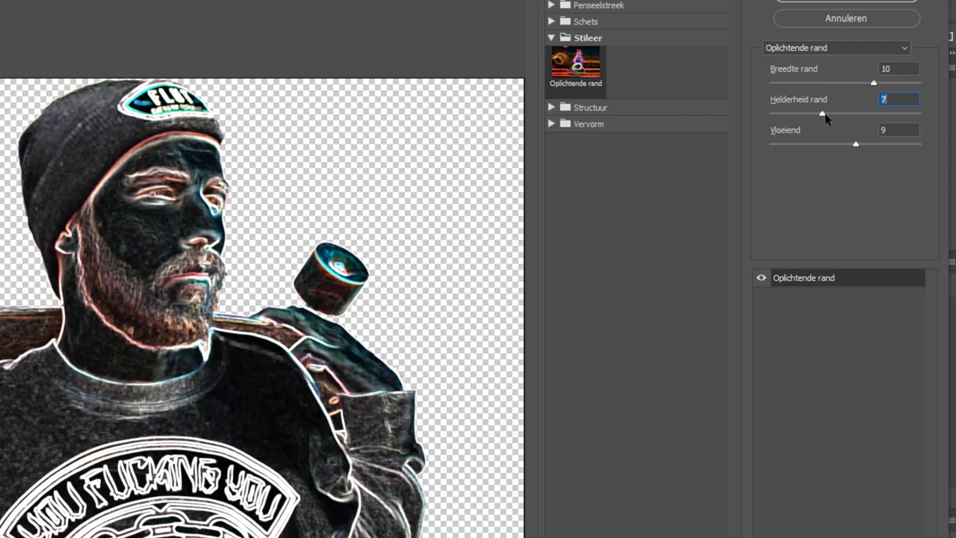
drag(873, 82, 897, 83)
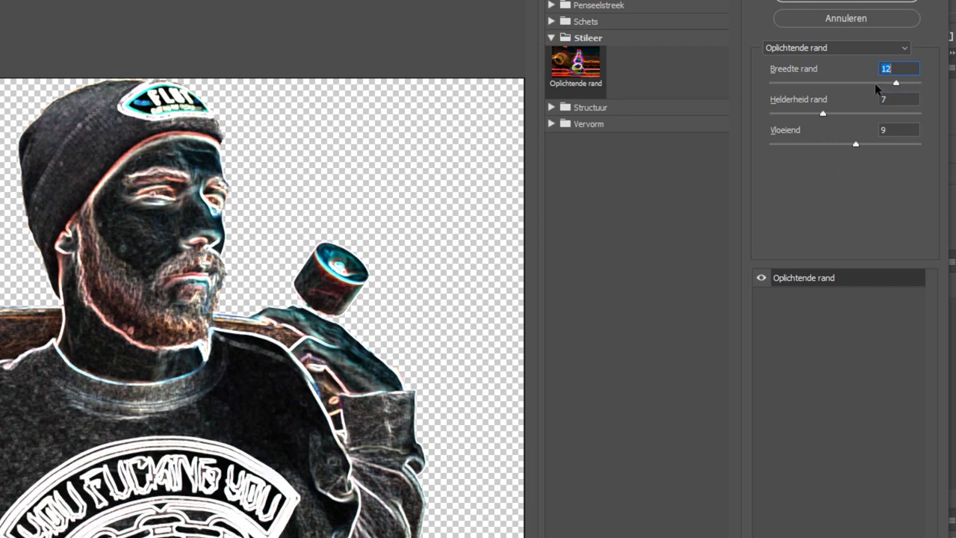
drag(868, 83, 859, 83)
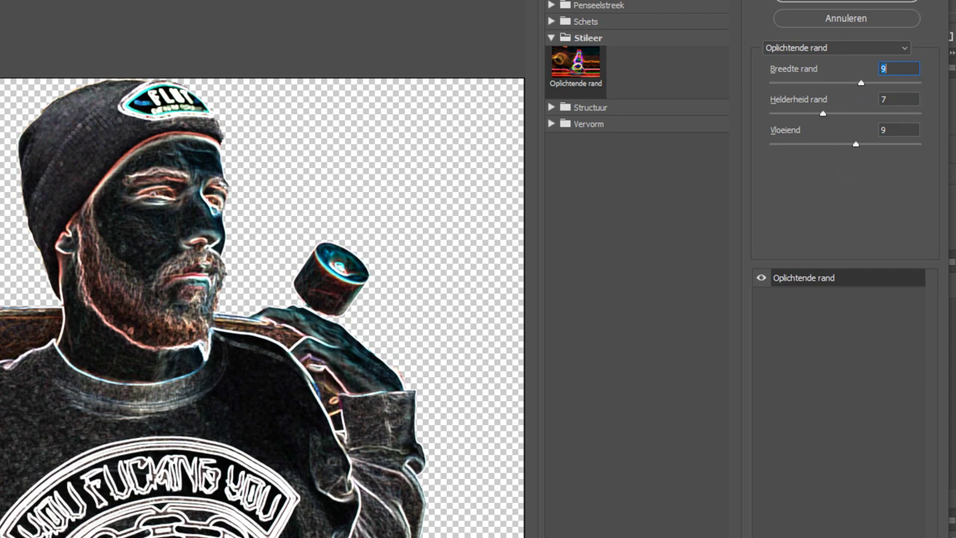
click(817, 1)
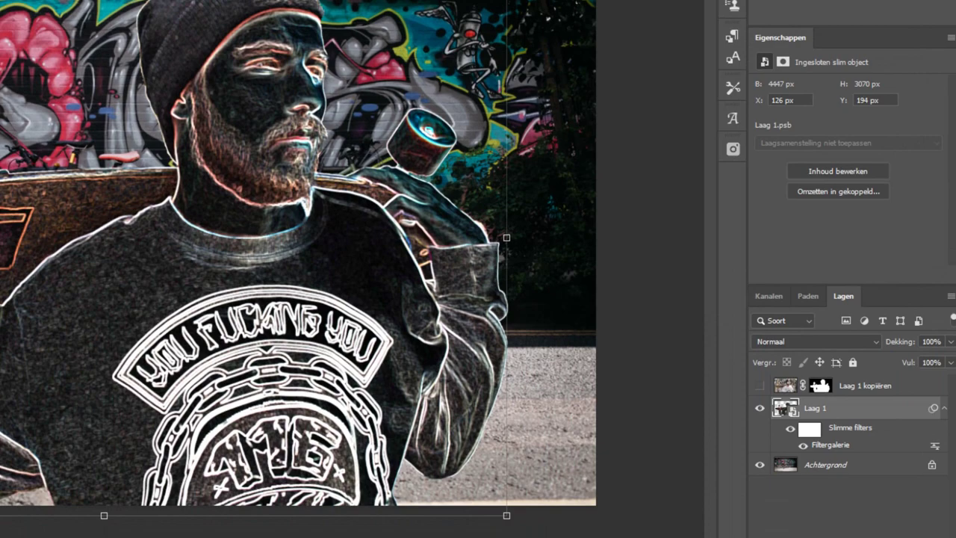
Step: Reopen the Filtergalerie smart filter and reapply Oplichtende rand with Breedte 8
double_click(828, 446)
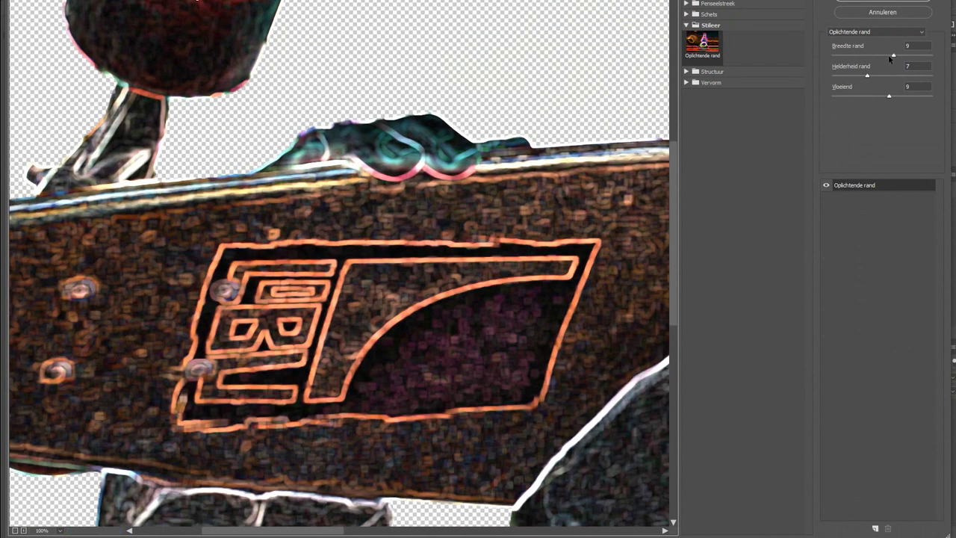
drag(893, 55, 889, 55)
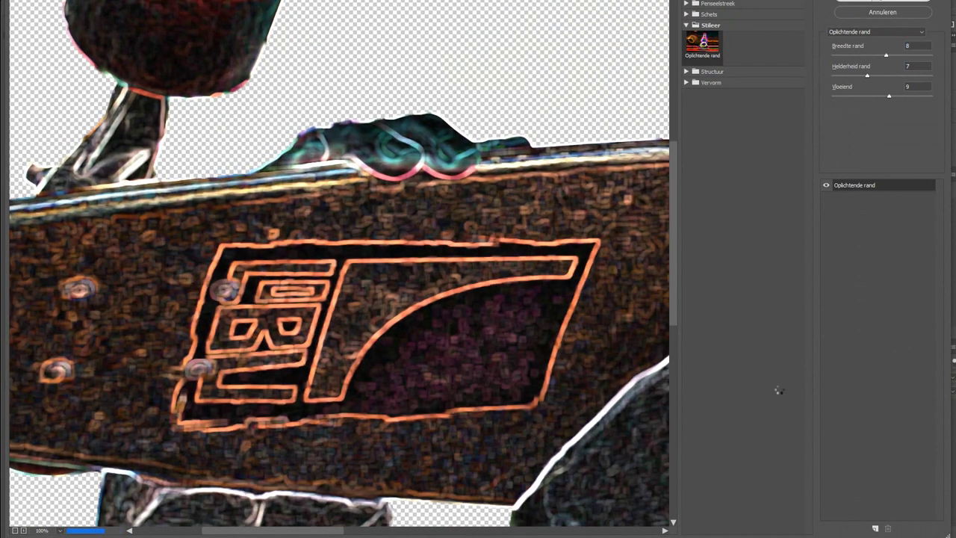
key(Return)
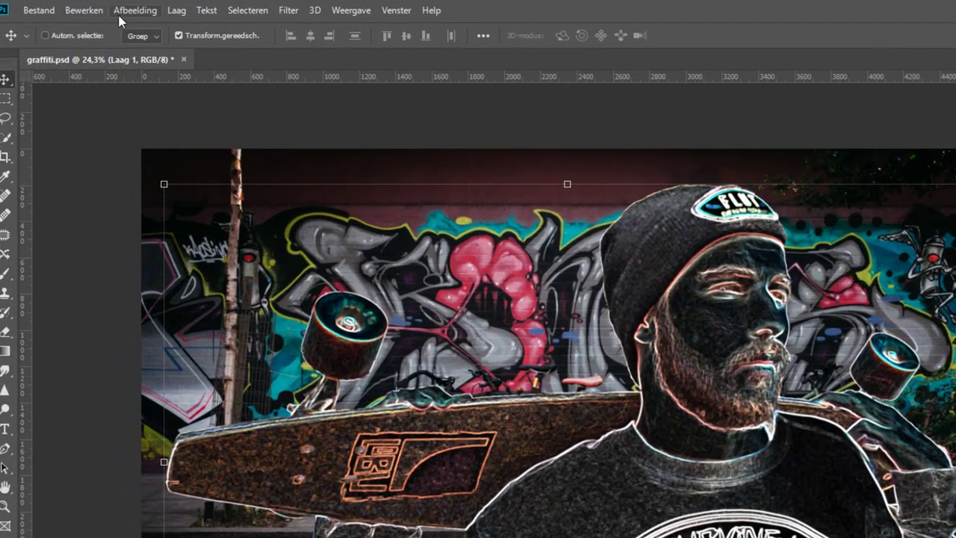
Step: Desaturate Laag 1 with Kleurtoon/verzadiging at Verzadiging -100
click(133, 11)
mouse_move(151, 49)
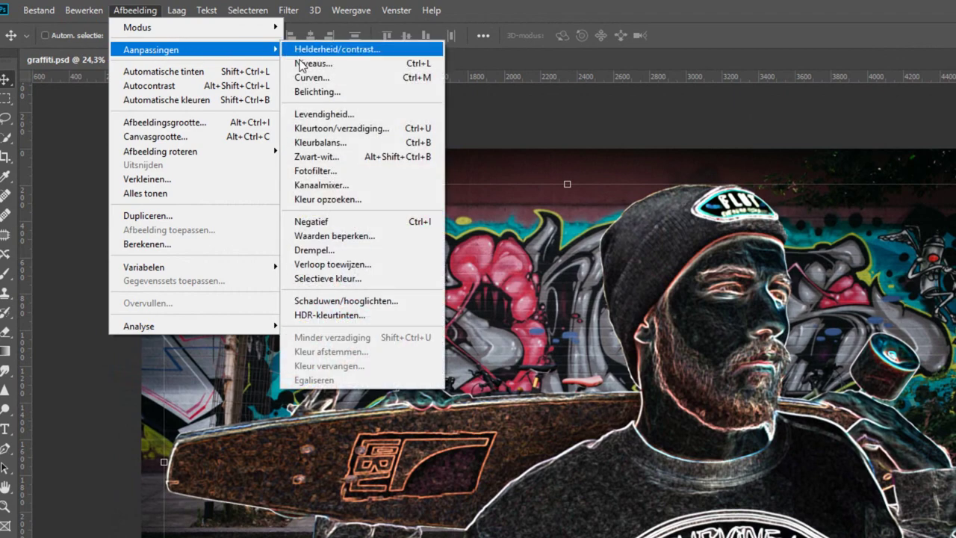
click(368, 135)
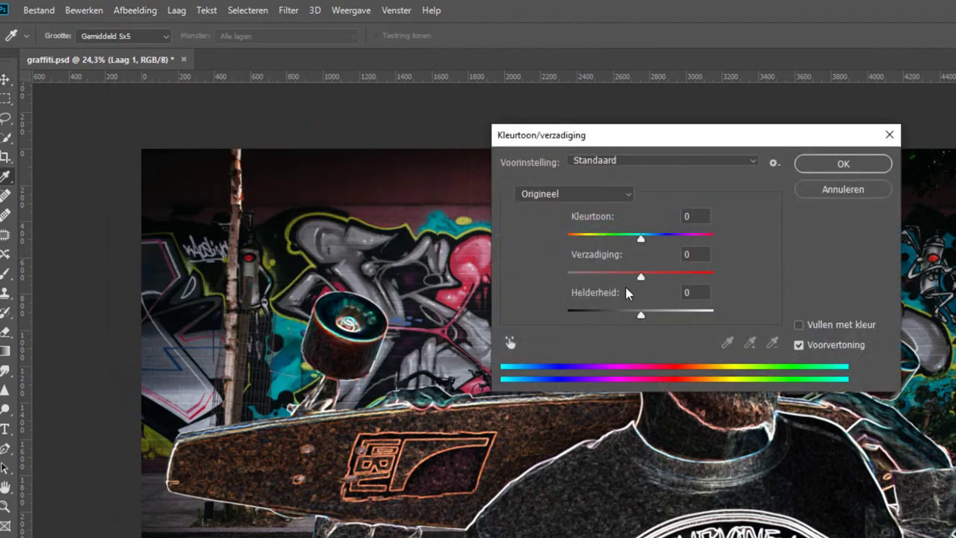
drag(626, 277, 569, 277)
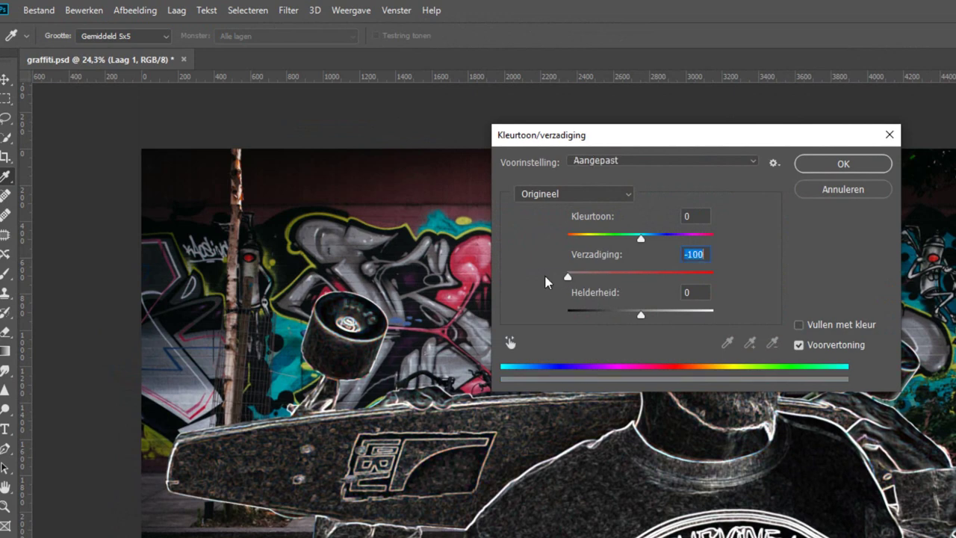
click(832, 167)
key(v)
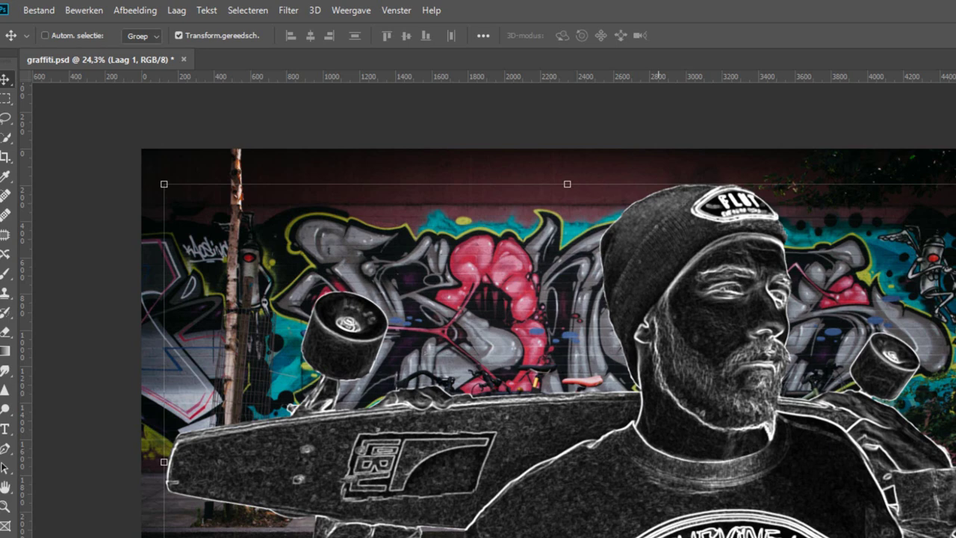
click(132, 12)
mouse_move(194, 49)
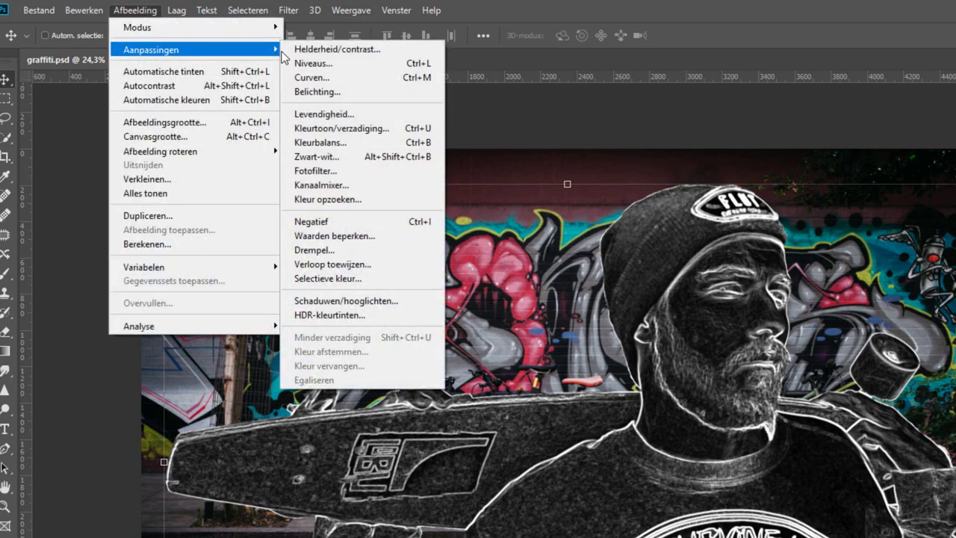
Step: Apply Niveaus with input levels 102 / 1,00 / 164 to the skater layer
click(358, 64)
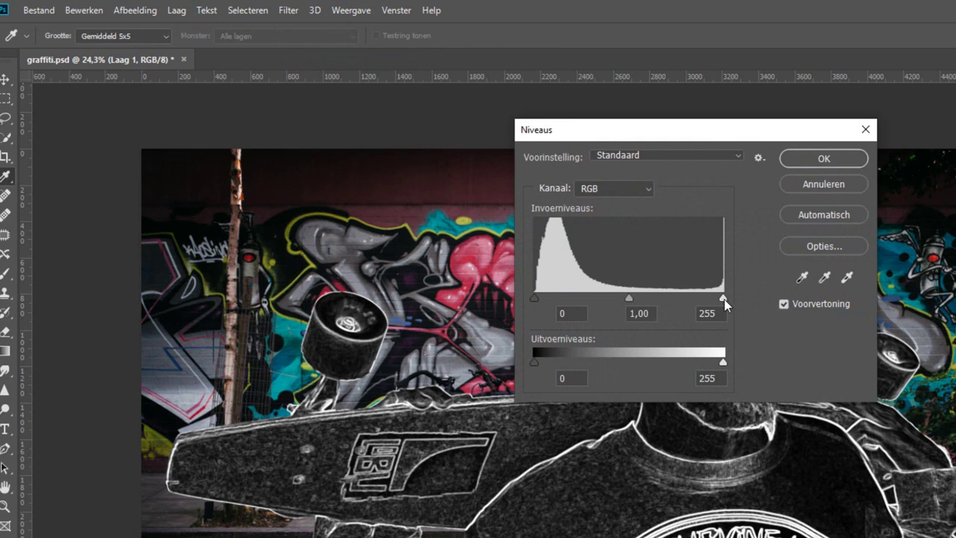
drag(723, 298, 657, 299)
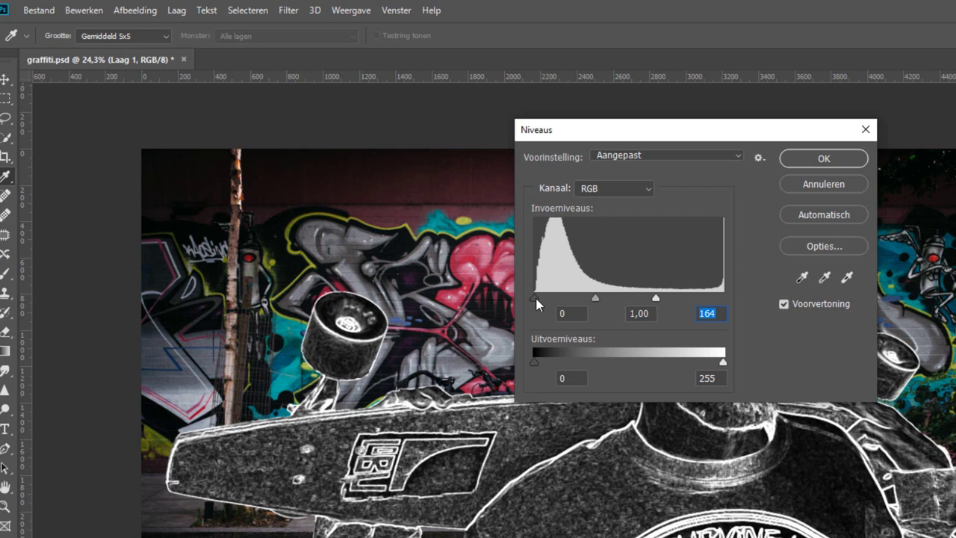
drag(534, 297, 611, 304)
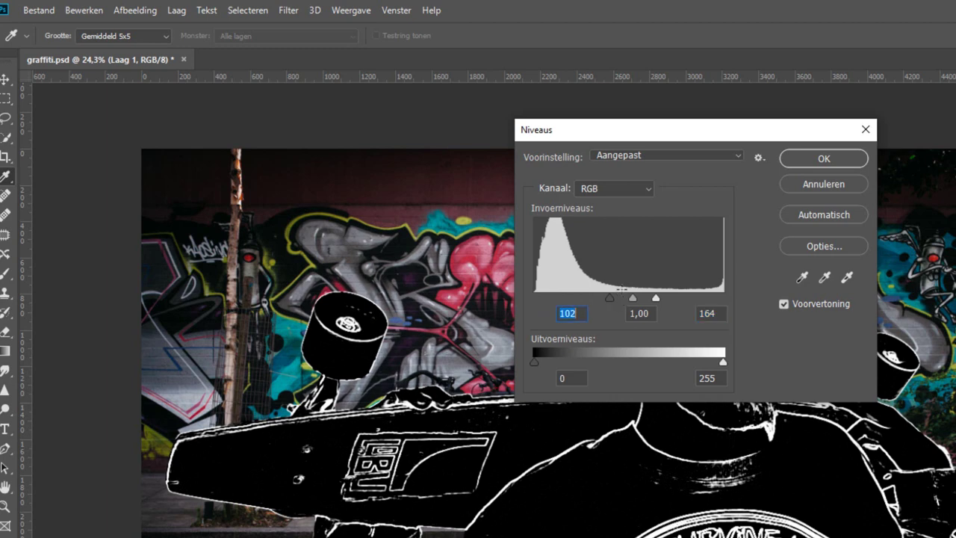
click(850, 154)
key(v)
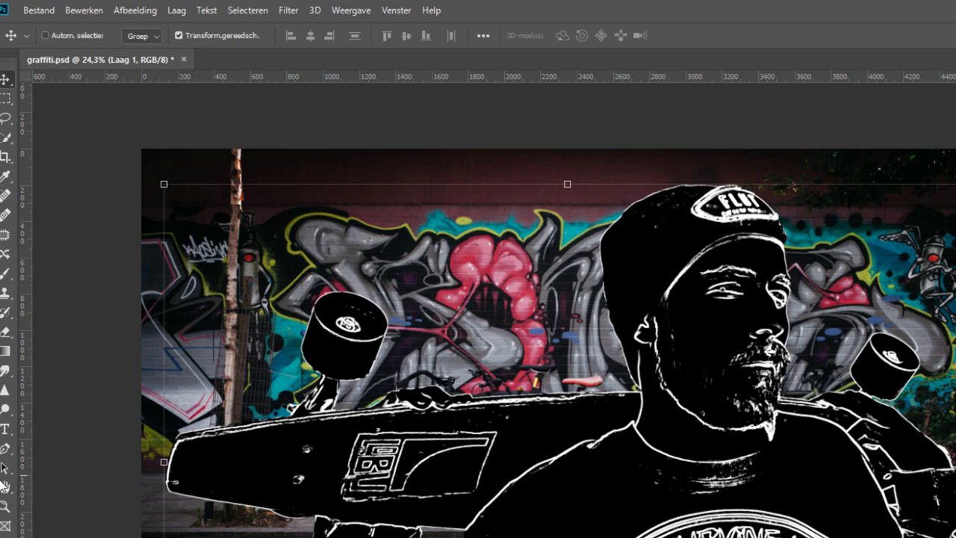
Step: Zoom in closely on the skater's white outlines
click(5, 506)
drag(584, 516, 629, 493)
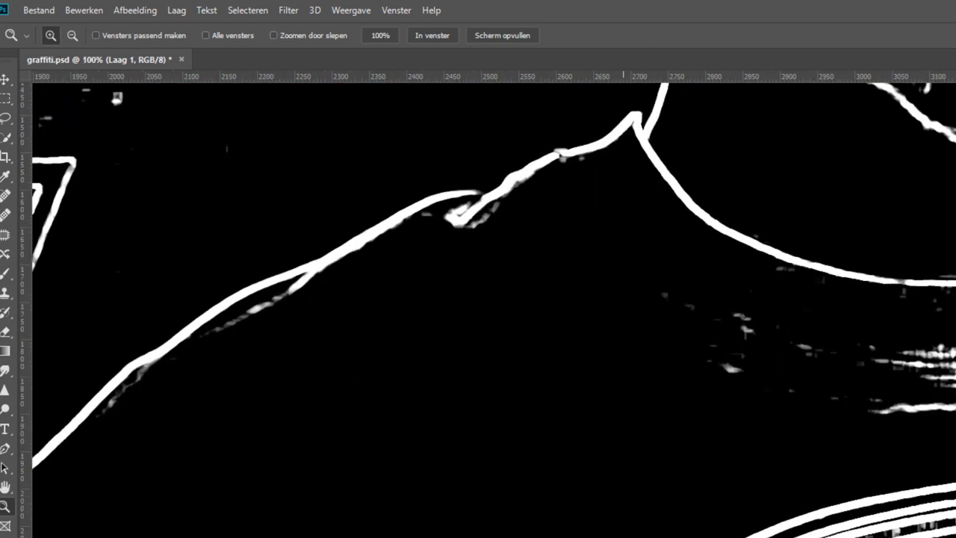
click(289, 10)
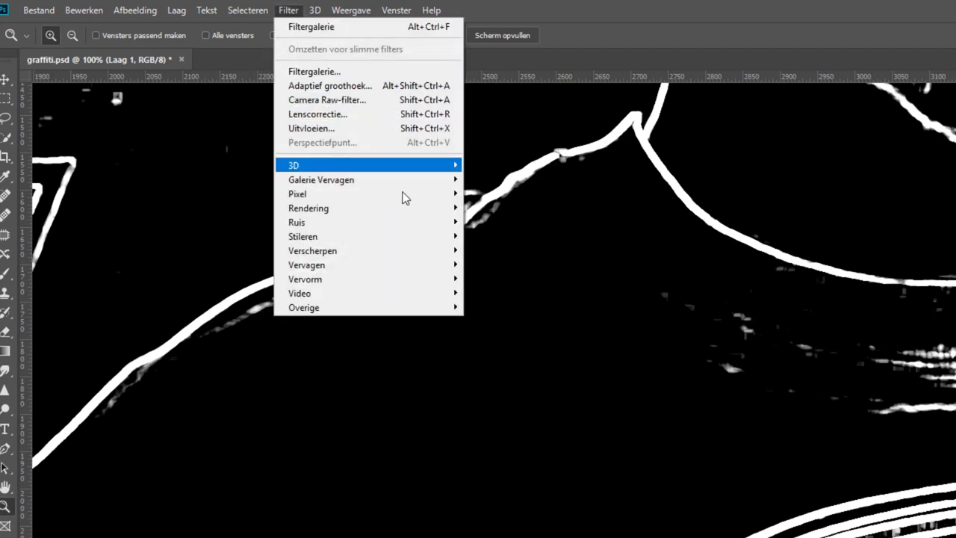
mouse_move(366, 264)
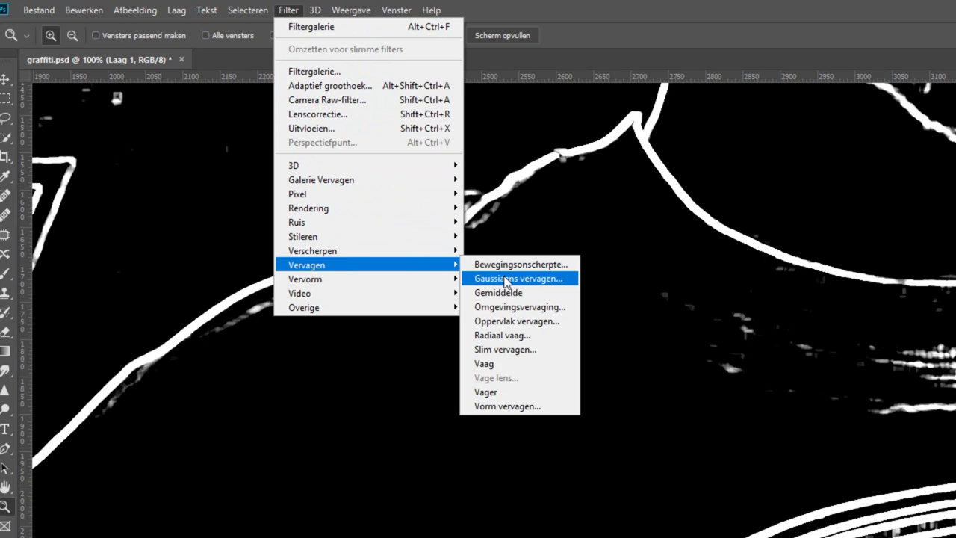
click(506, 279)
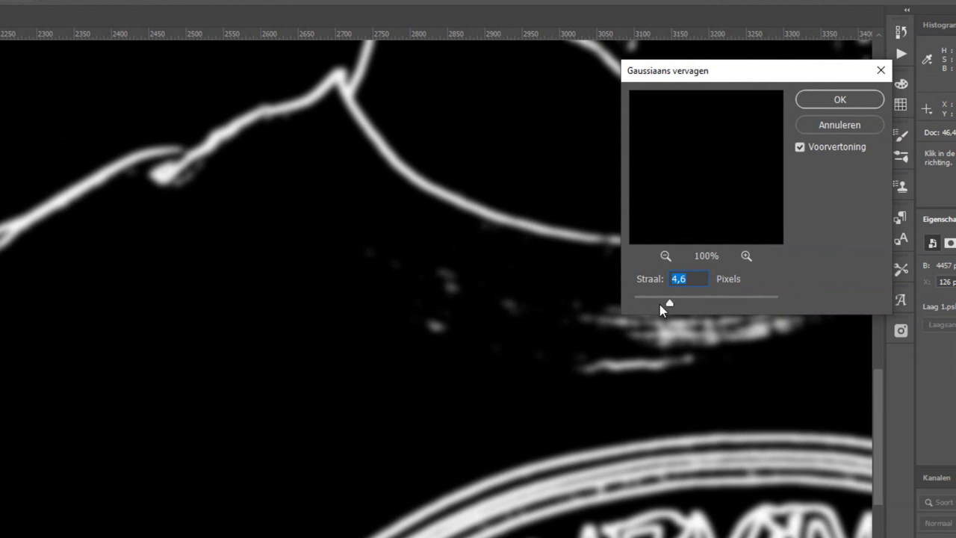
Step: Apply Gaussiaans vervagen with a Straal of 0,8 pixels
click(643, 298)
drag(644, 299, 644, 301)
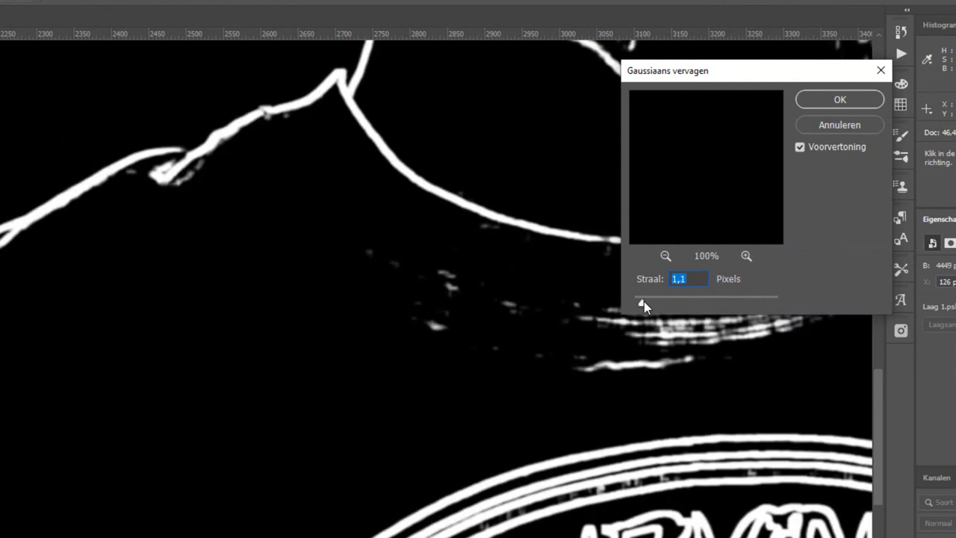
key(Down)
key(Down)
key(Down)
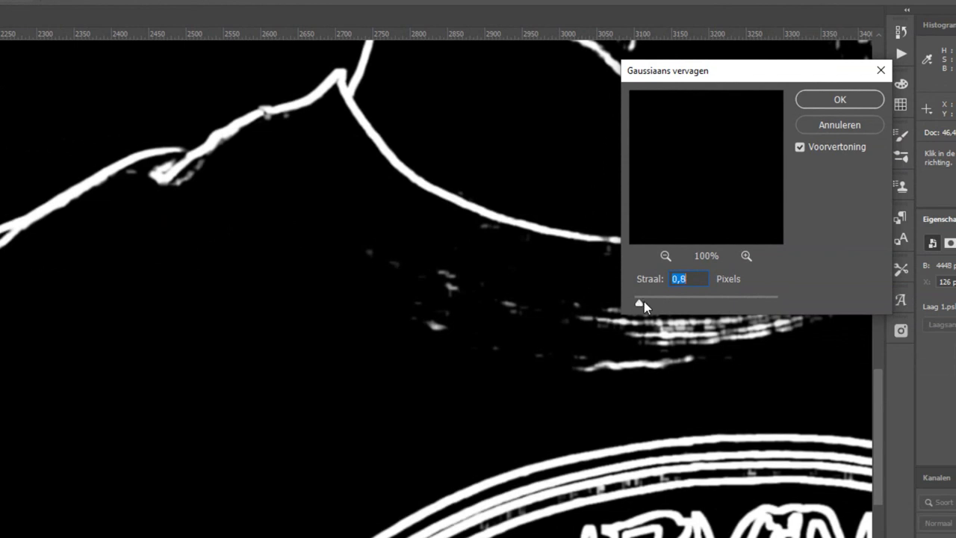
click(801, 147)
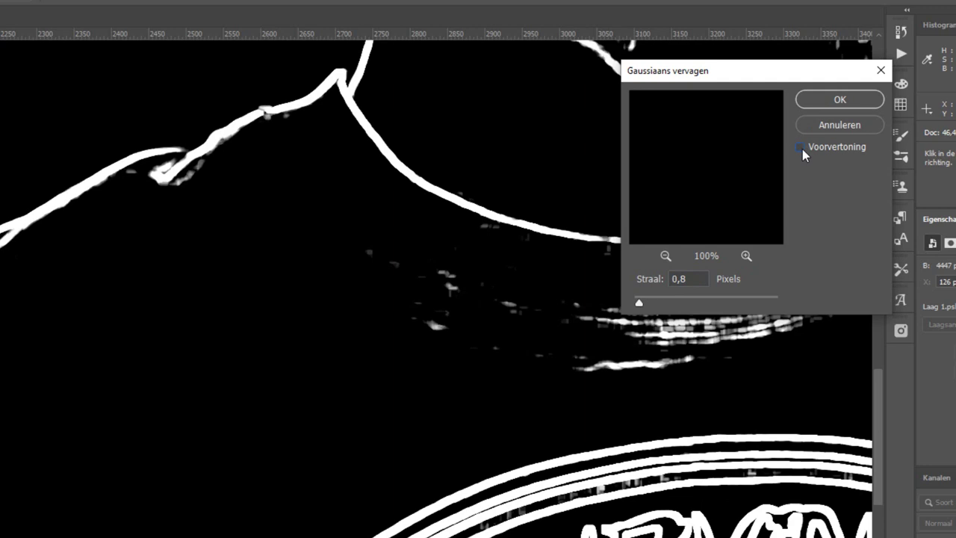
click(801, 147)
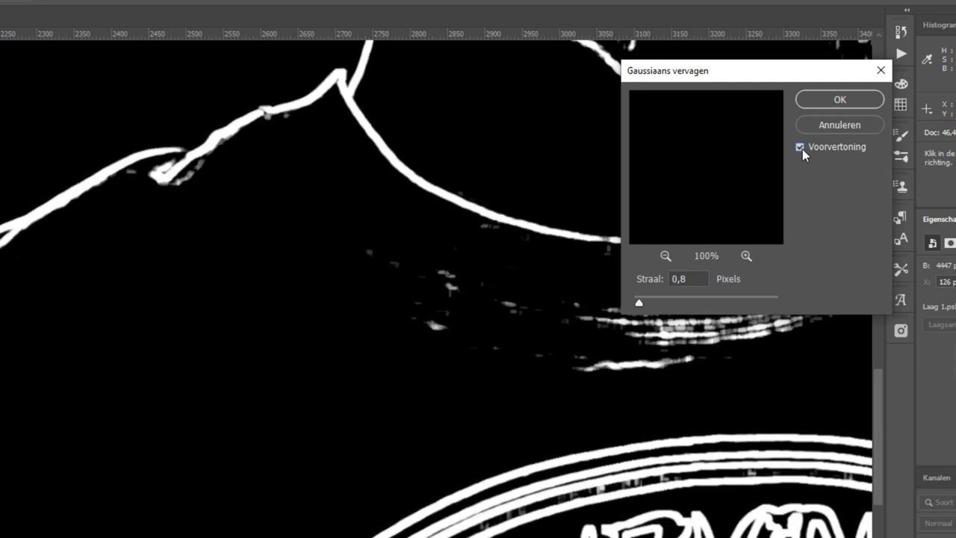
click(827, 99)
Step: Switch Laag 1's blend mode from Normaal to Bleken so only its white lines show
key(ctrl+0)
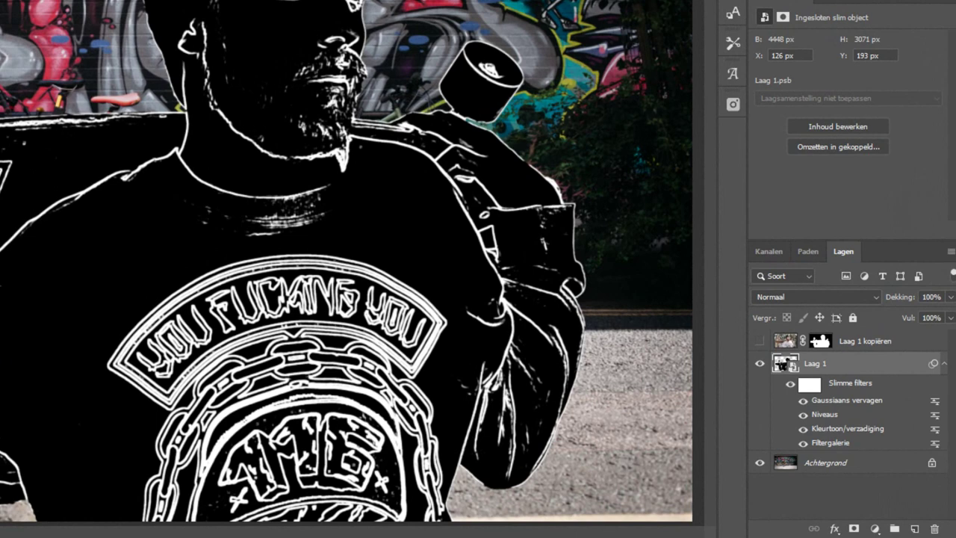
click(786, 297)
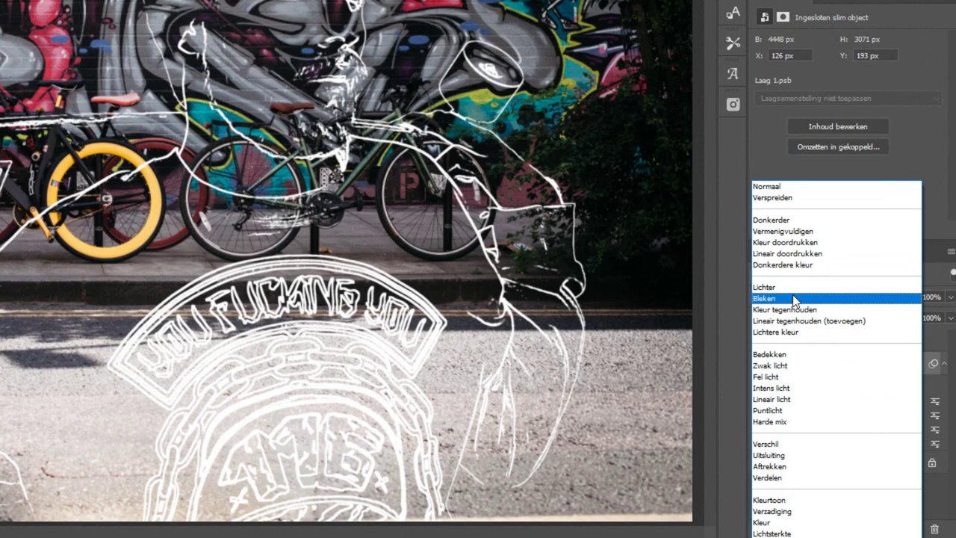
click(793, 298)
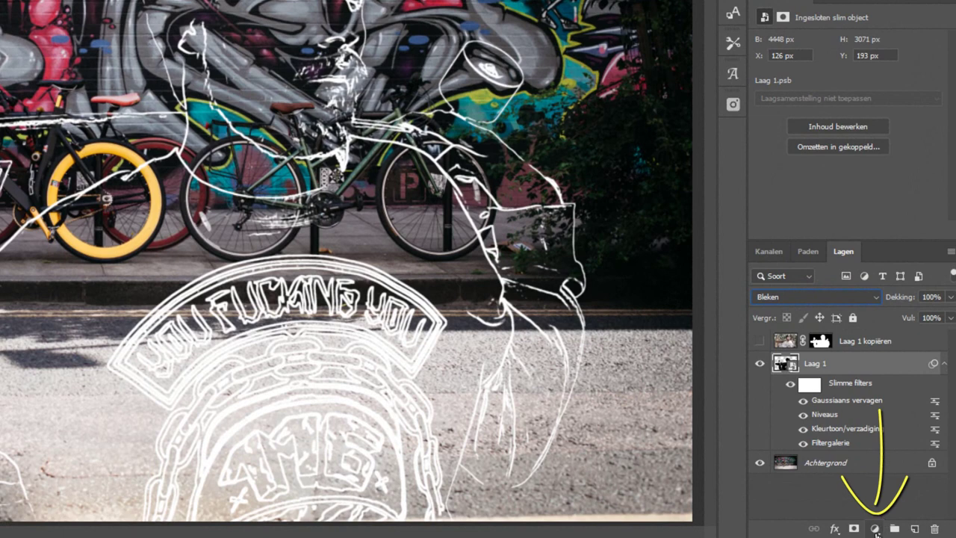
Step: Add a mid-grey (7d7d7d) Kleurenvulling layer just above Achtergrond at 41% opacity
click(876, 528)
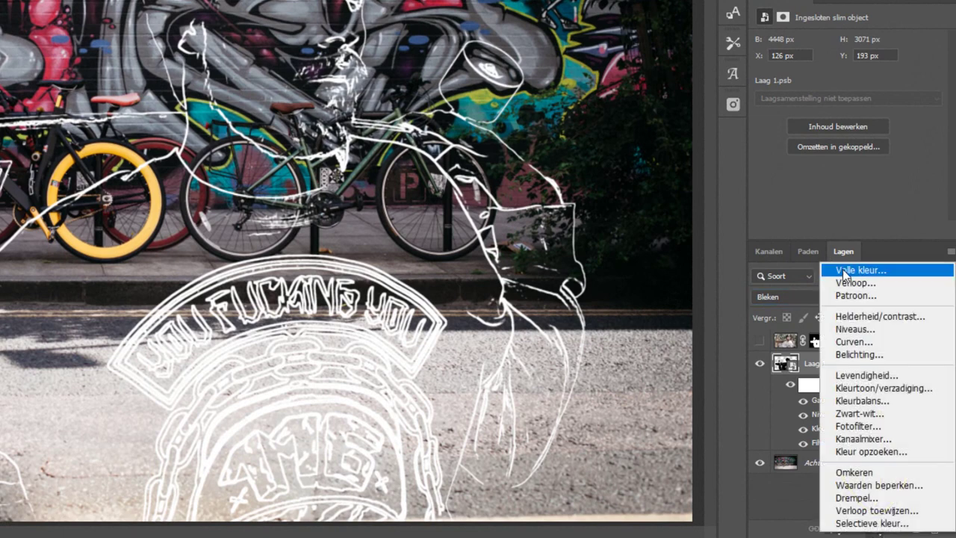
click(844, 270)
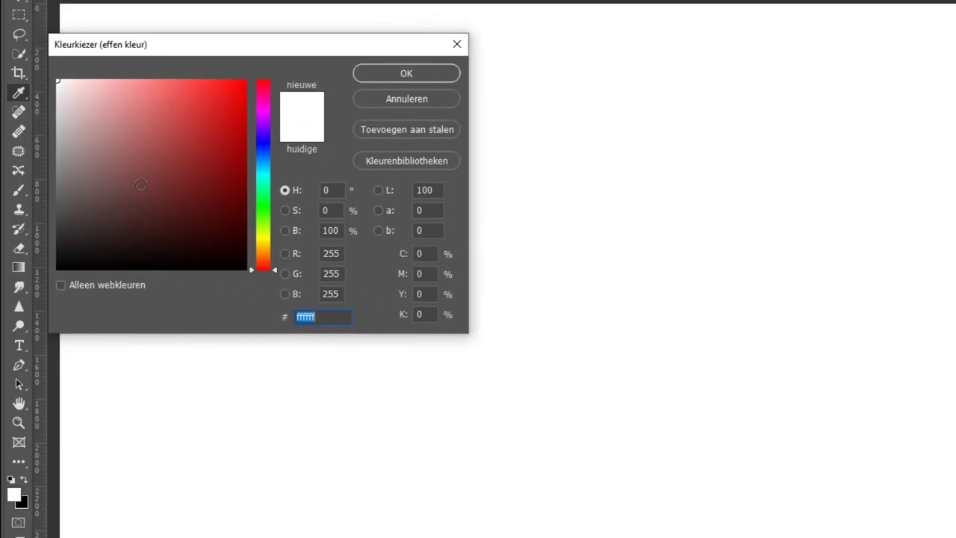
click(59, 177)
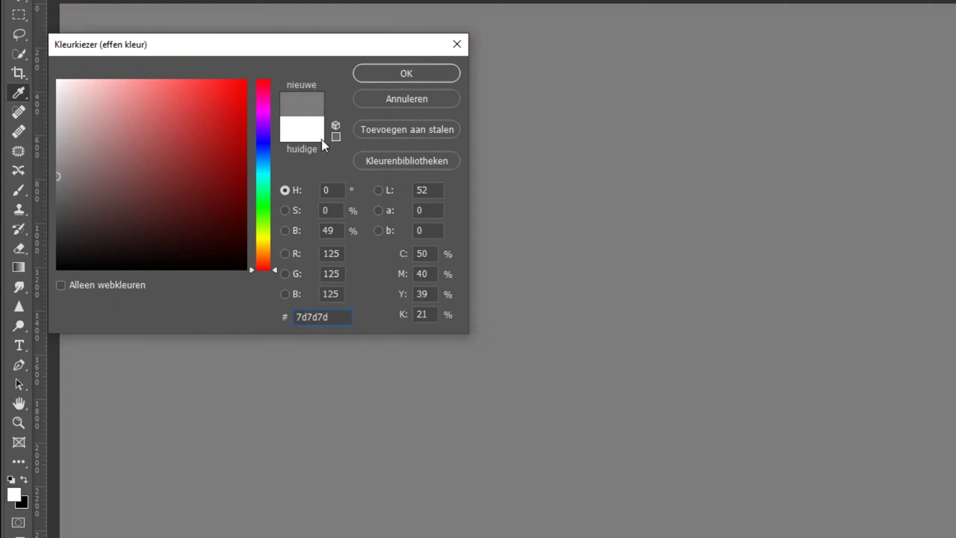
click(392, 75)
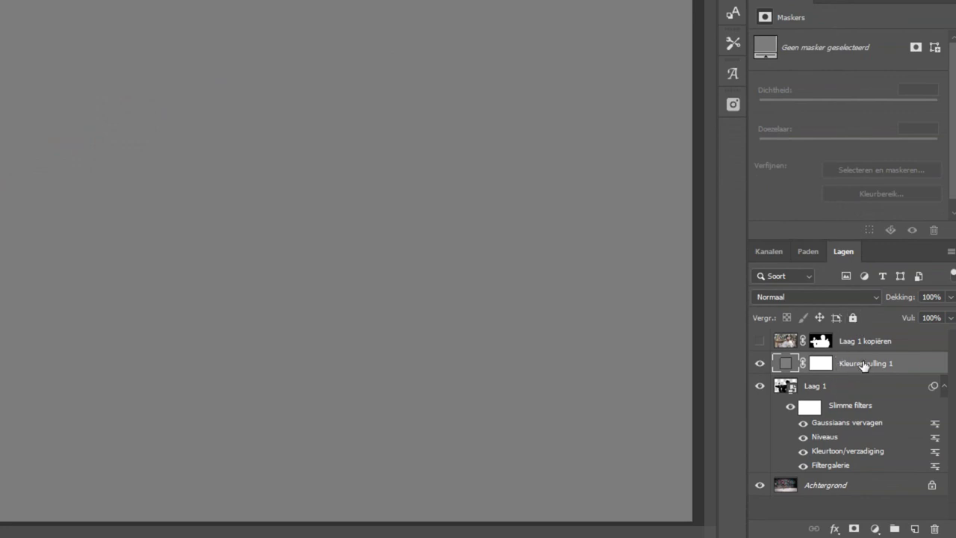
drag(863, 365, 857, 475)
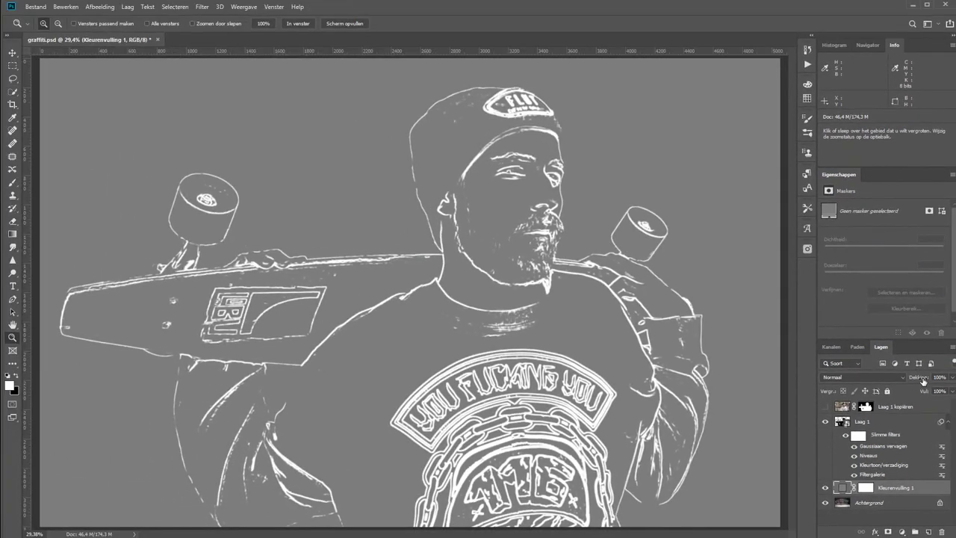
drag(923, 382, 892, 377)
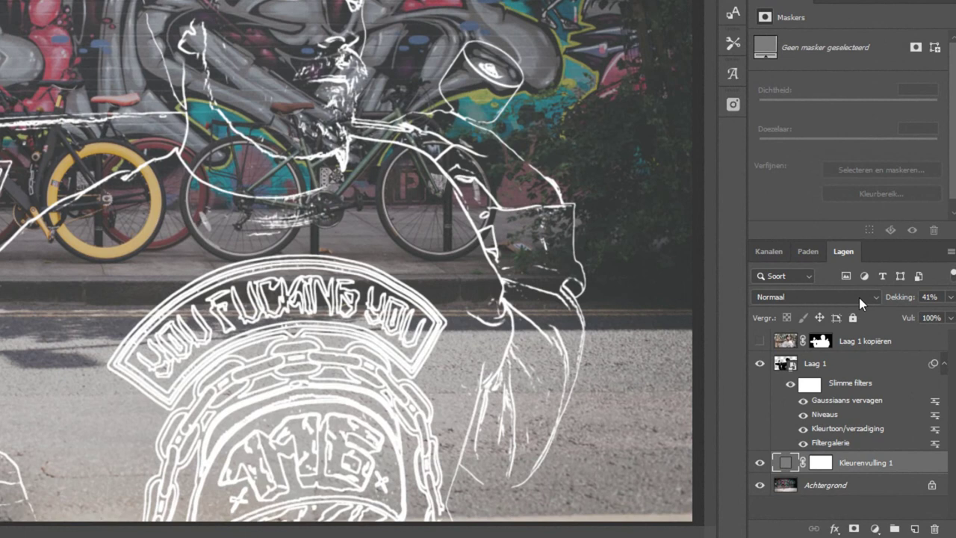
Step: Give Kleurenvulling 1 an inverted mask from the Laag 1 kopiëren skater silhouette
drag(821, 340, 821, 342)
ctrl+click(820, 340)
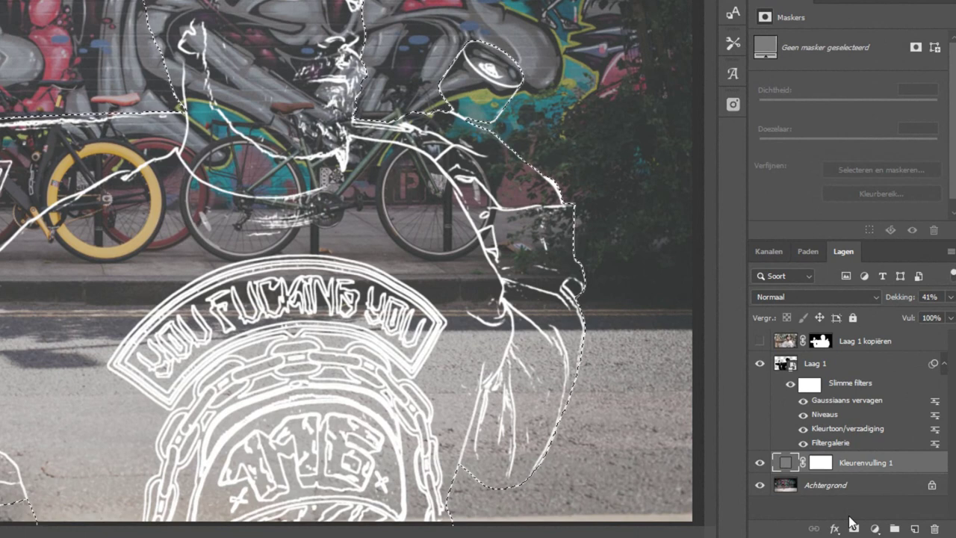
click(821, 466)
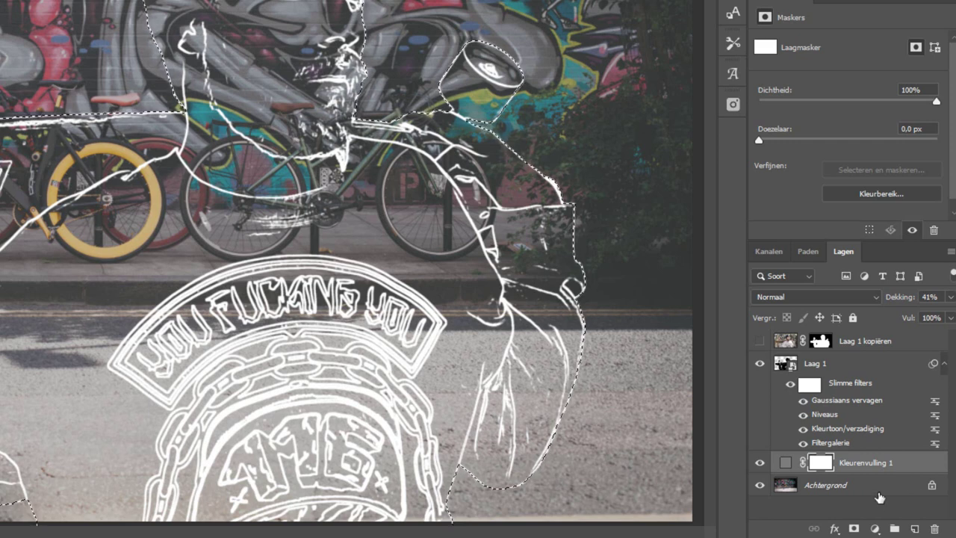
key(alt+BackSpace)
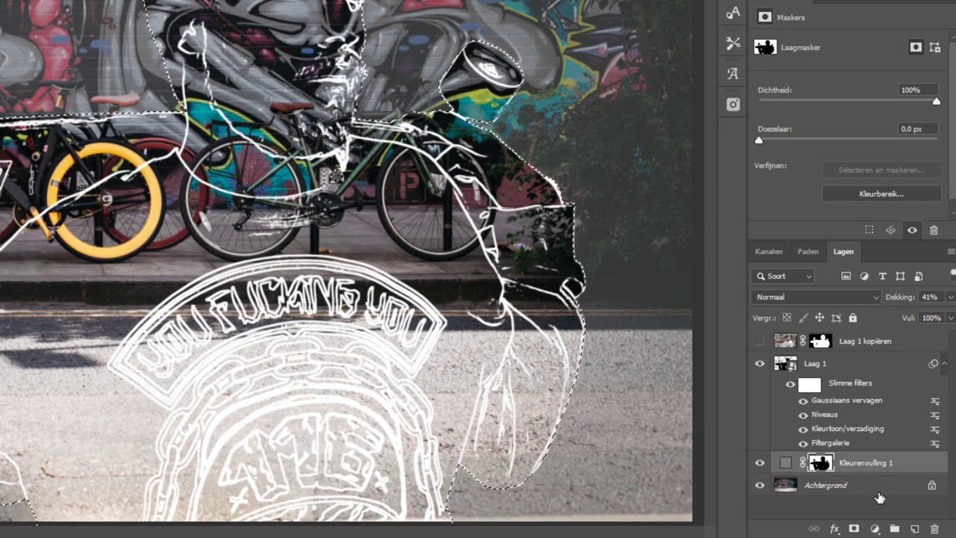
key(ctrl+d)
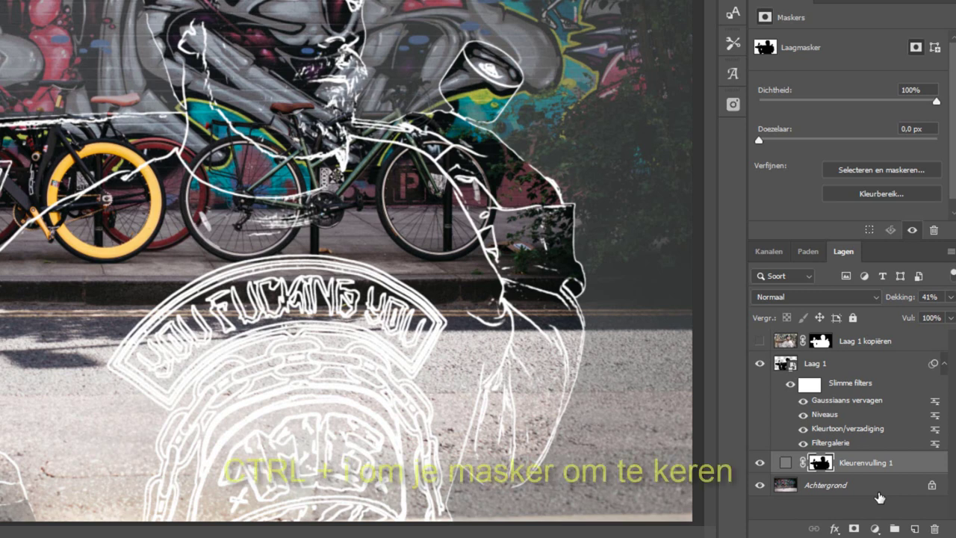
key(ctrl+i)
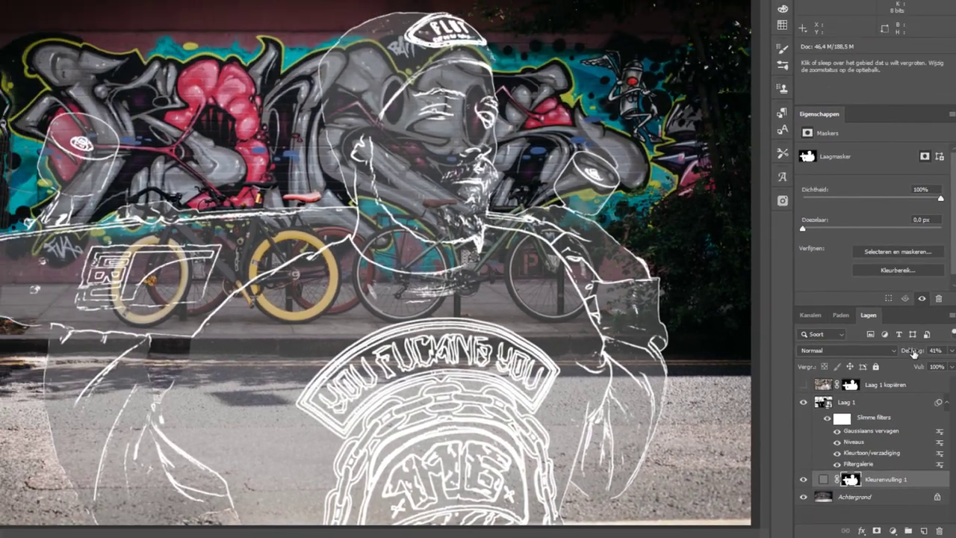
Step: Drop Kleurenvulling 1 to 20% opacity and change its fill to a darker grey
drag(926, 380, 914, 380)
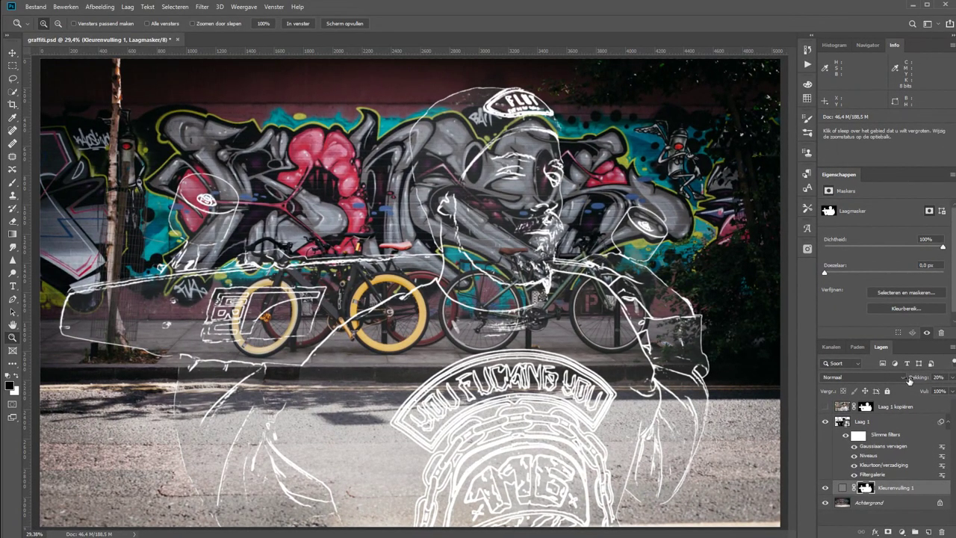
click(825, 488)
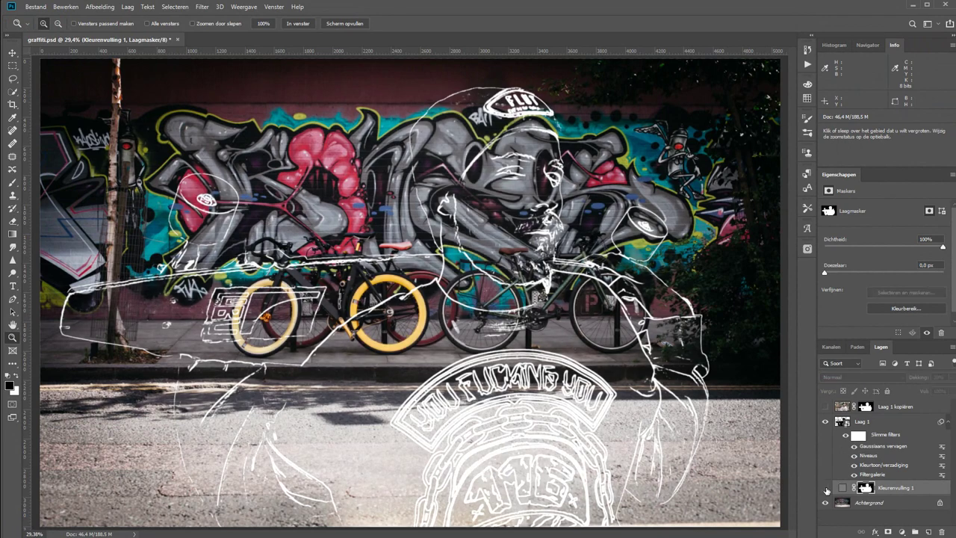
click(825, 488)
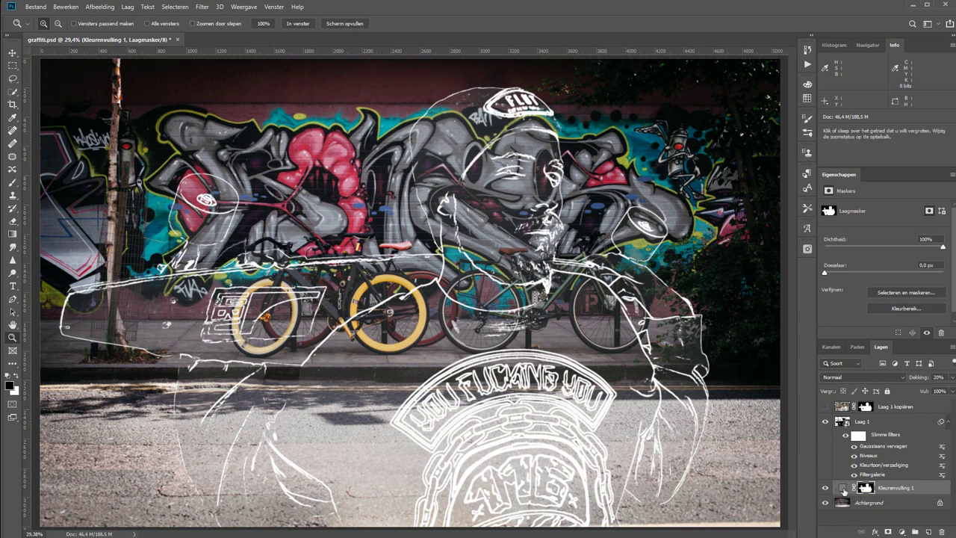
double_click(844, 489)
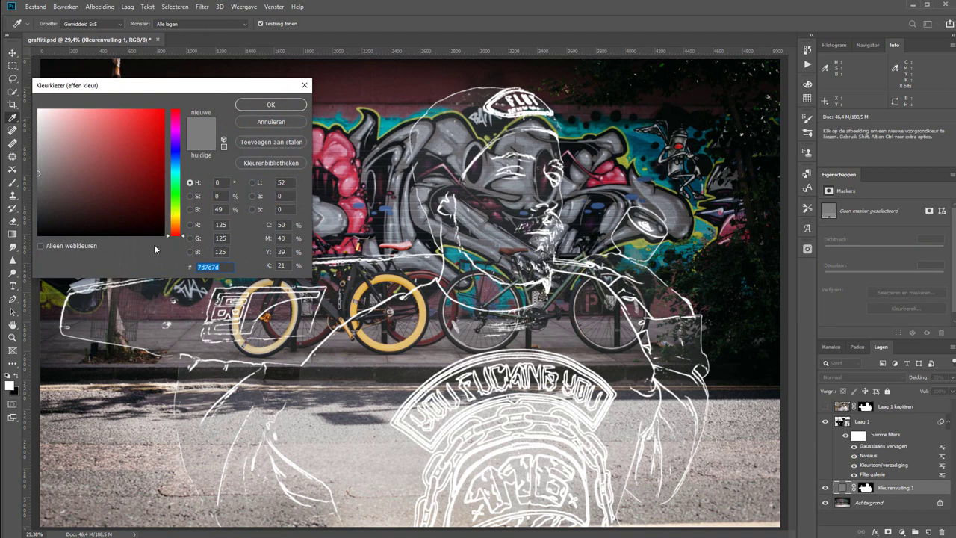
click(287, 106)
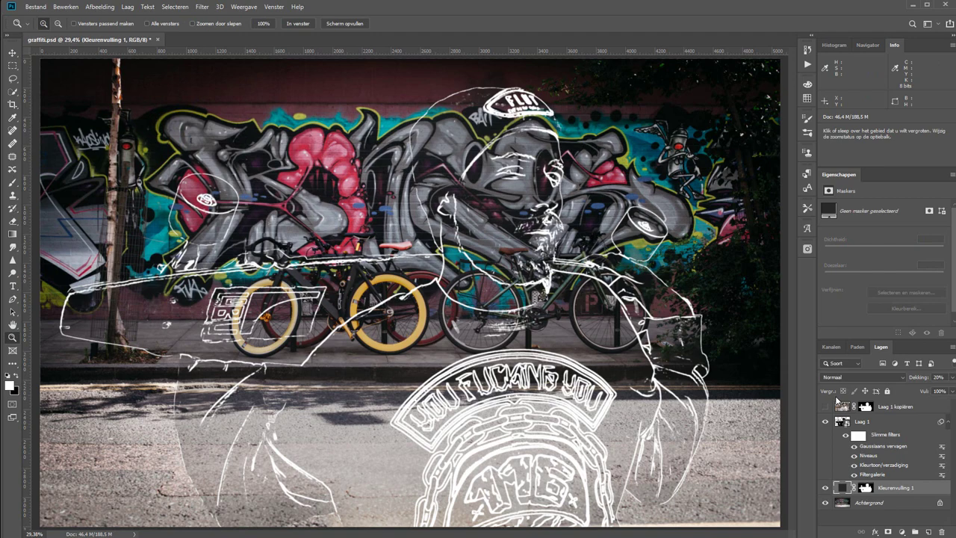
Step: Show Laag 1 kopiëren and set up a soft round brush of about 160 px
click(831, 407)
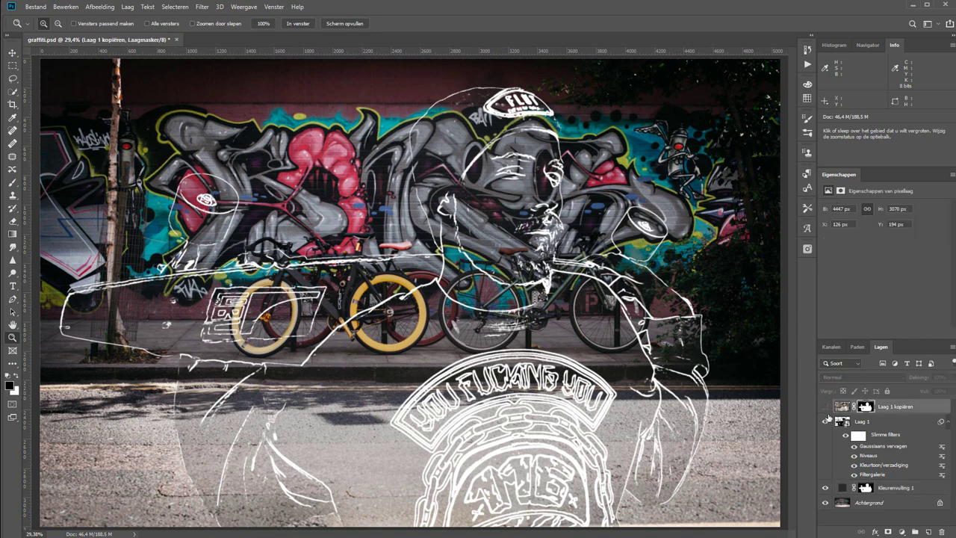
click(826, 407)
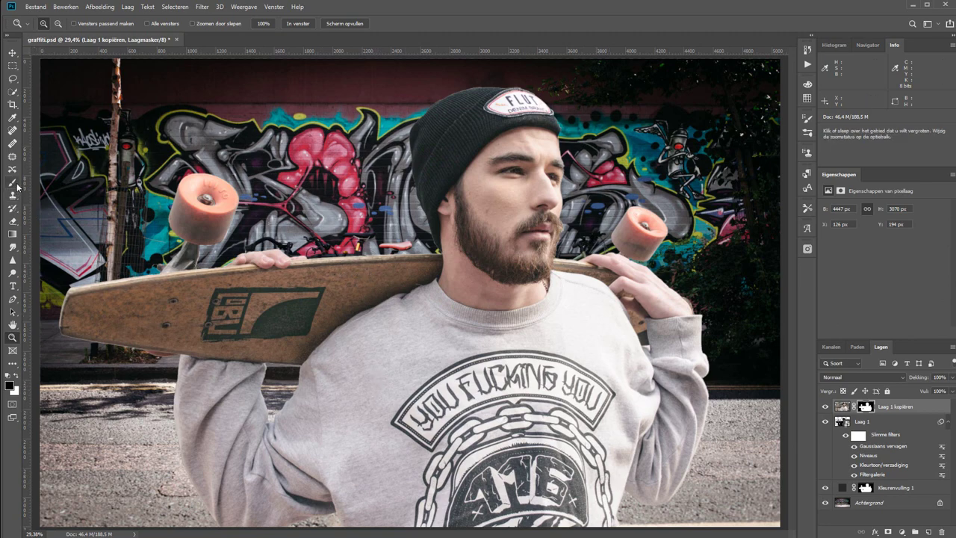
key(b)
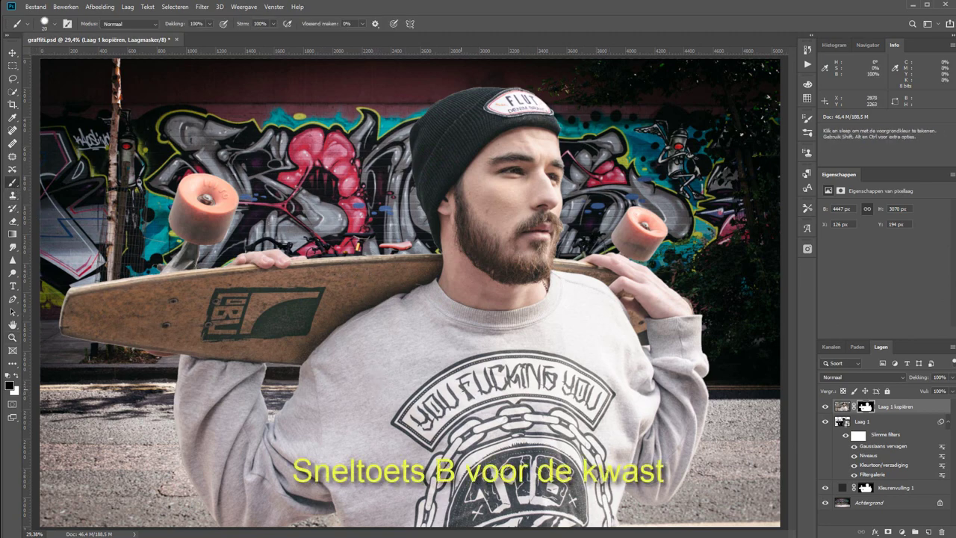
right_click(471, 381)
drag(550, 407, 562, 405)
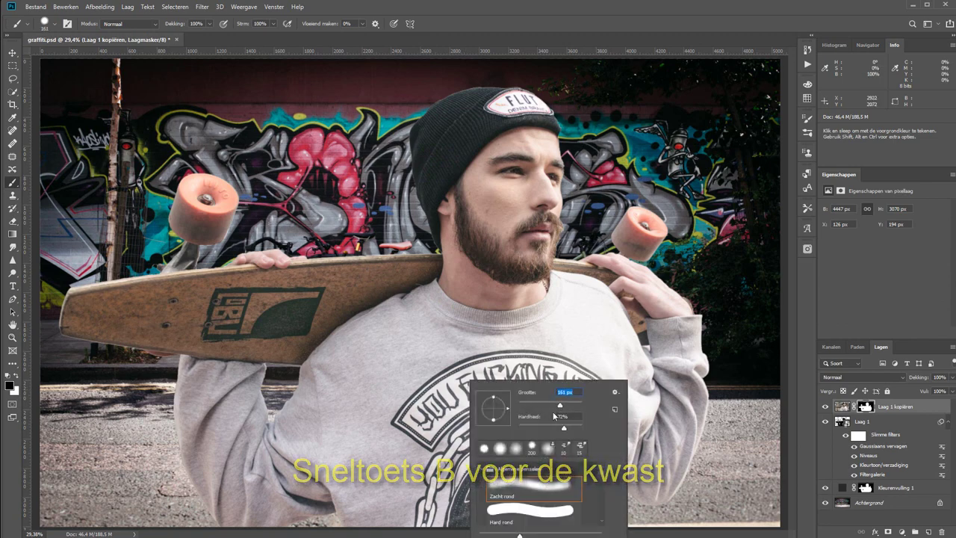
click(447, 358)
Step: Paint black on Laag 1 kopiëren's mask to hide the board and sweater
mouse_move(449, 362)
mouse_down()
mouse_move(218, 347)
mouse_move(340, 362)
mouse_up()
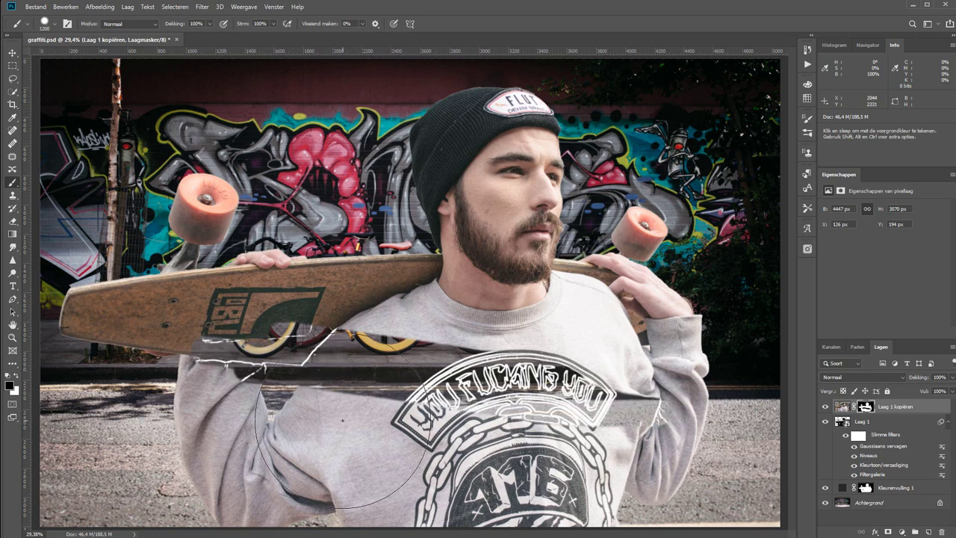
mouse_move(254, 441)
mouse_down()
mouse_move(448, 463)
mouse_move(505, 426)
mouse_move(295, 359)
mouse_up()
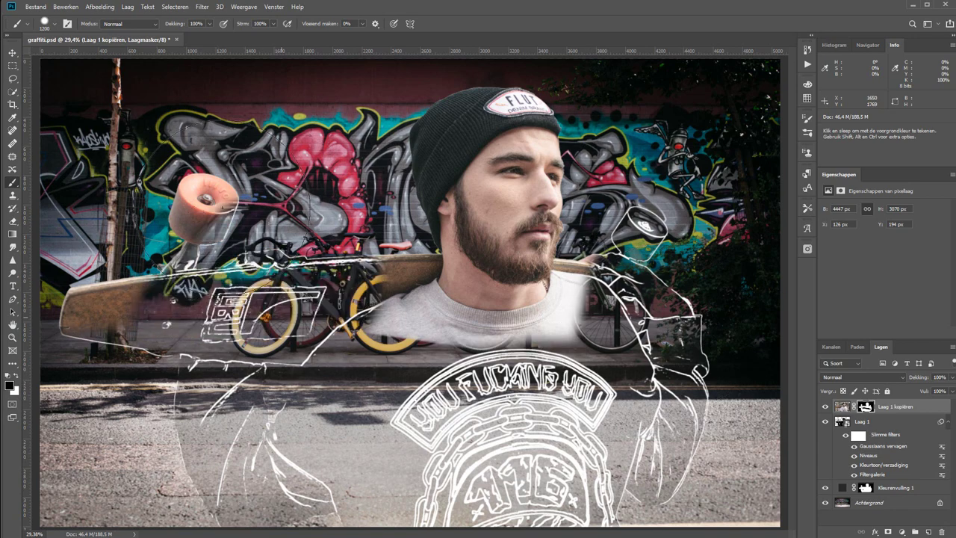
key(z)
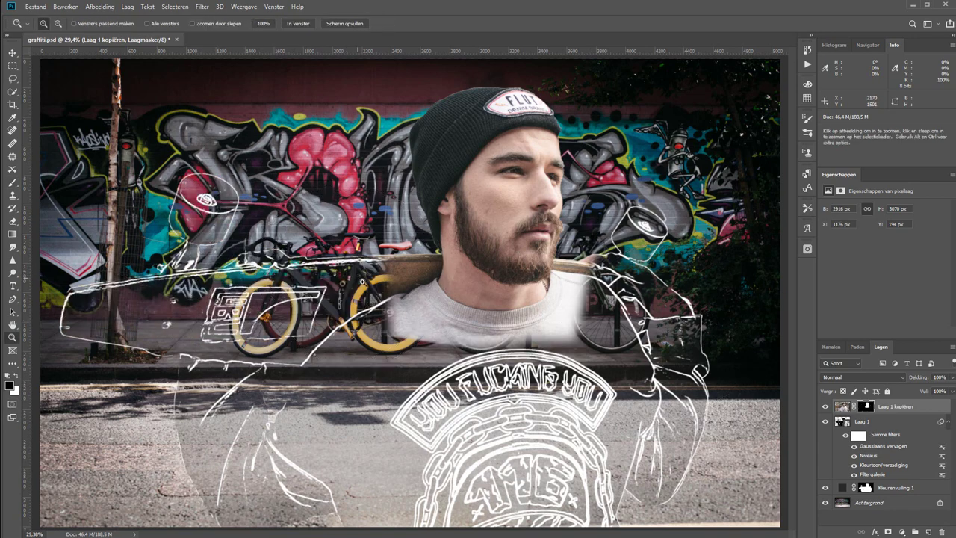
drag(316, 195, 665, 373)
key(b)
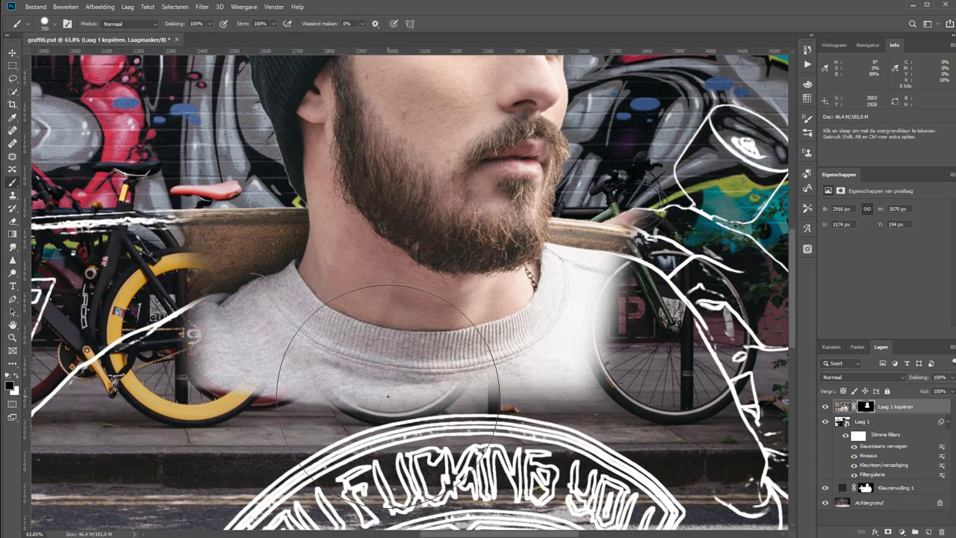
mouse_move(353, 340)
mouse_down()
mouse_move(297, 300)
mouse_move(297, 259)
mouse_move(245, 268)
mouse_move(282, 347)
mouse_up()
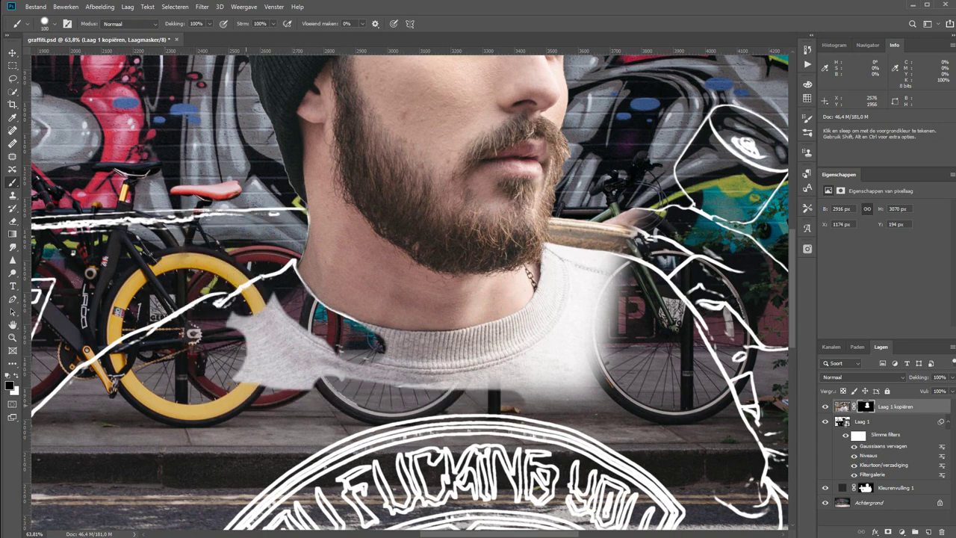
mouse_move(362, 332)
mouse_down()
mouse_move(451, 344)
mouse_move(590, 333)
mouse_move(620, 239)
mouse_move(564, 227)
mouse_move(552, 299)
mouse_move(463, 329)
mouse_move(608, 296)
mouse_move(516, 307)
mouse_move(531, 284)
mouse_move(515, 291)
mouse_up()
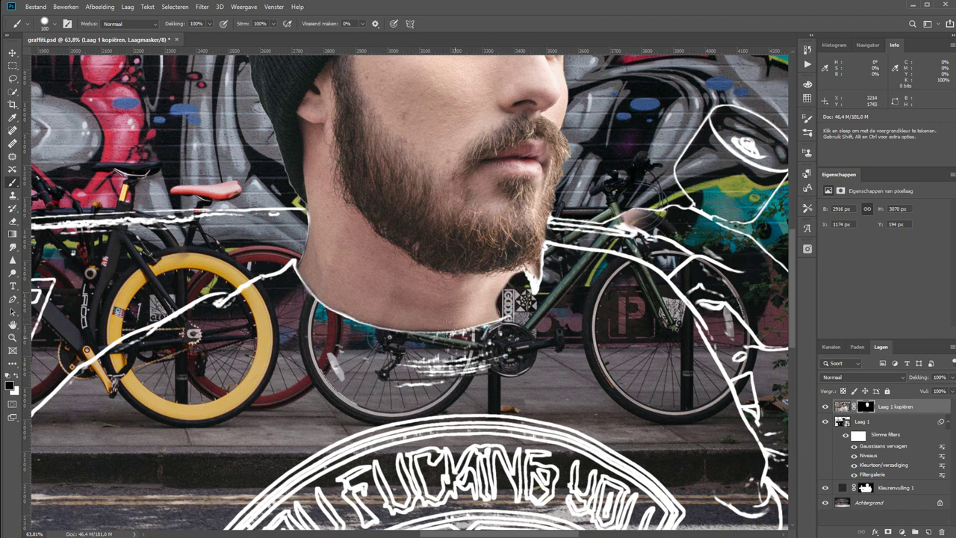
Step: Paint white on the mask to restore the neck skin around the chain
click(17, 376)
mouse_move(502, 271)
mouse_down()
mouse_move(525, 301)
mouse_move(510, 276)
mouse_move(523, 301)
mouse_move(498, 309)
mouse_move(499, 289)
mouse_up()
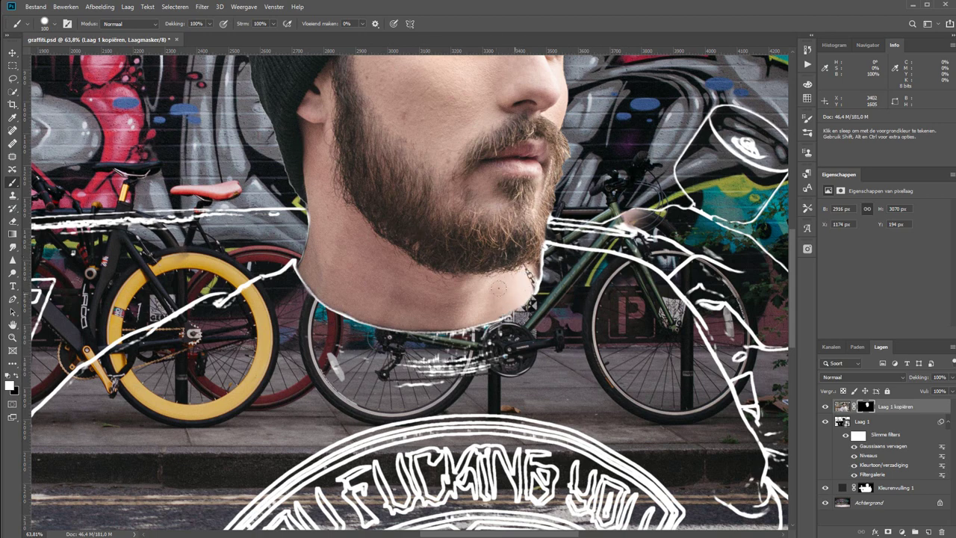
key(ctrl+0)
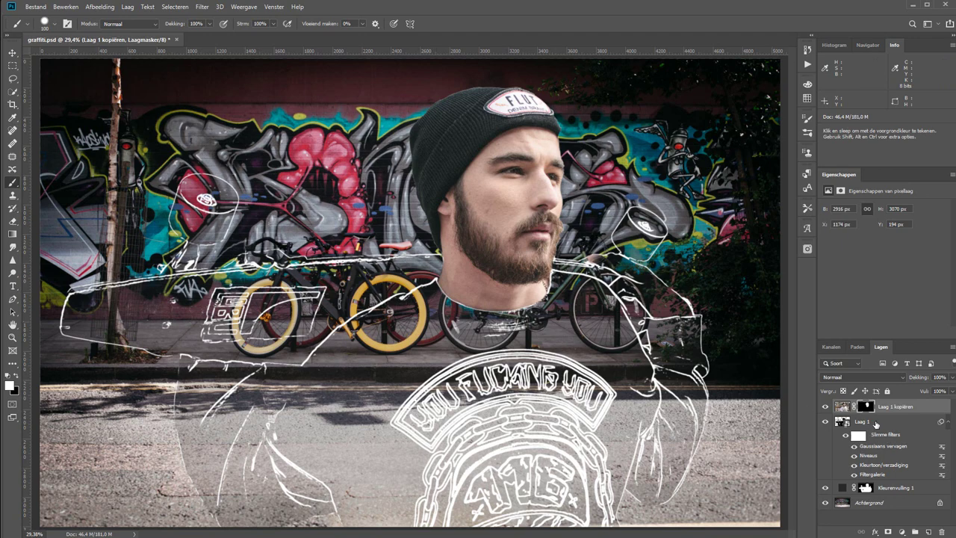
Step: Add a Lijn stroke effect in Laag 1's layer style
click(878, 423)
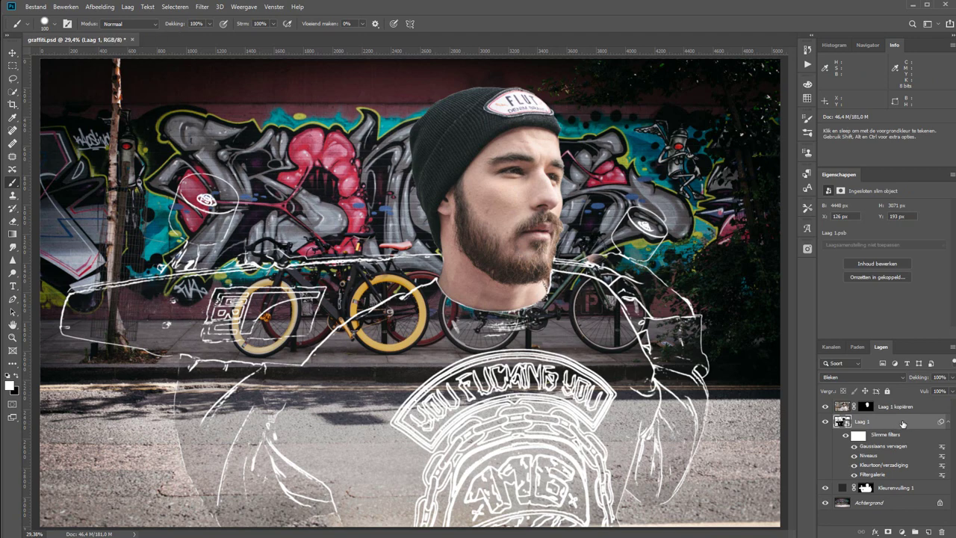
right_click(903, 423)
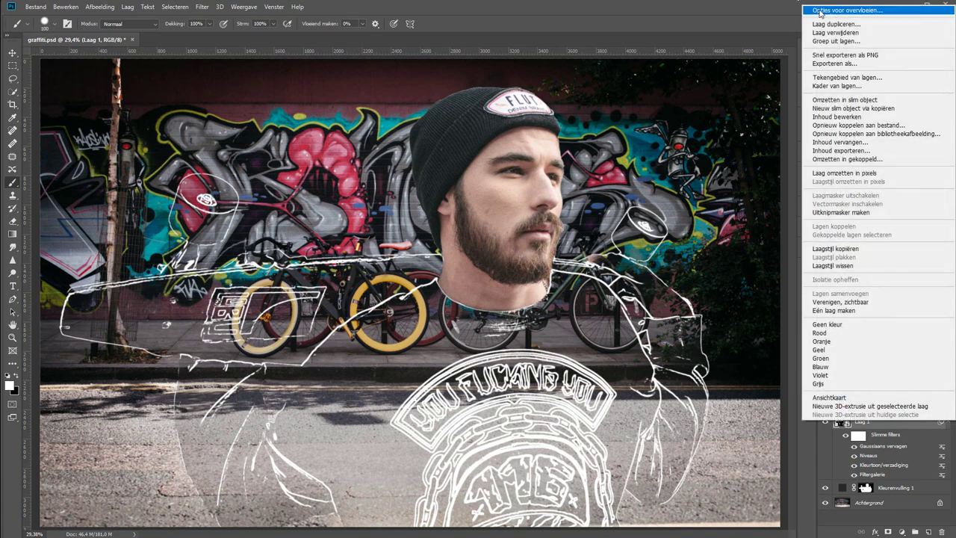
click(820, 13)
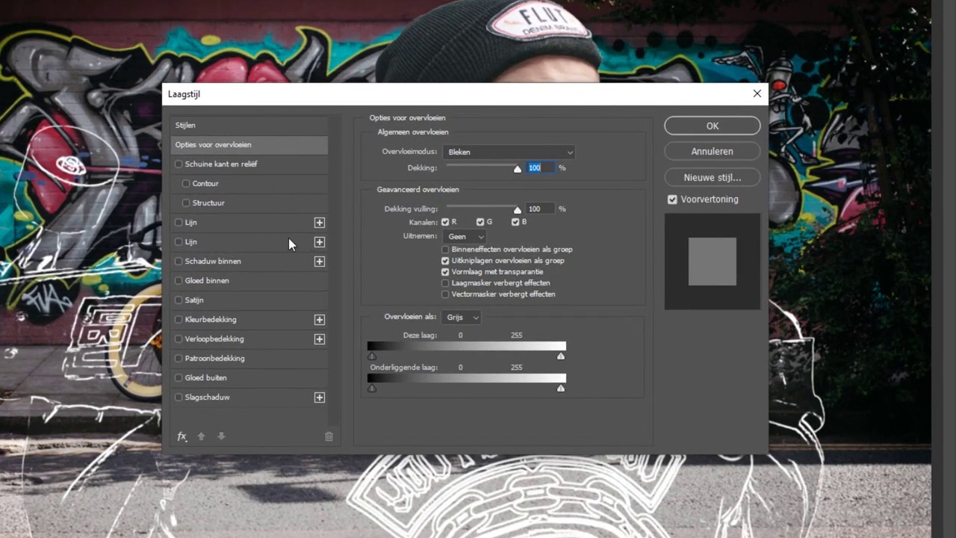
click(221, 223)
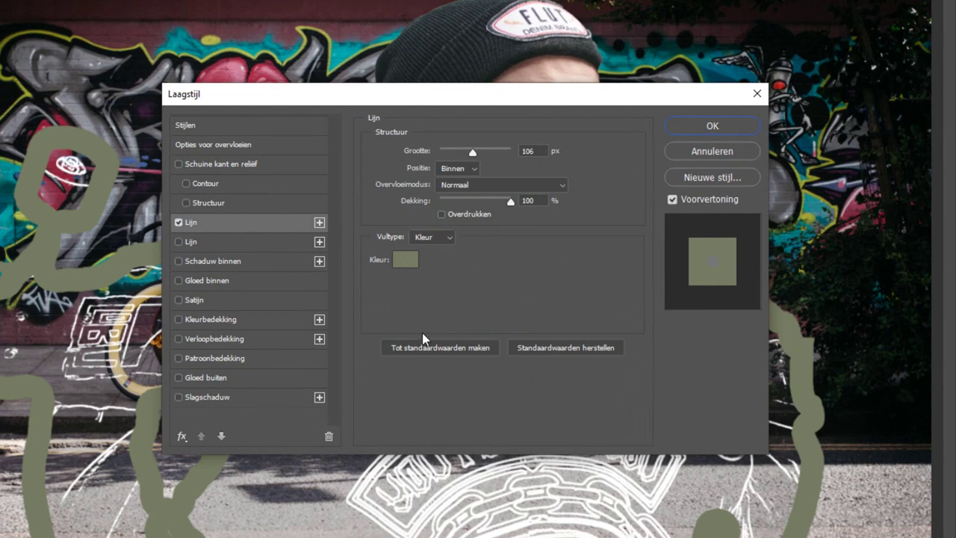
Step: Make the stroke white (ffffff), about 6 px wide, and apply it
click(405, 259)
text(ffffff)
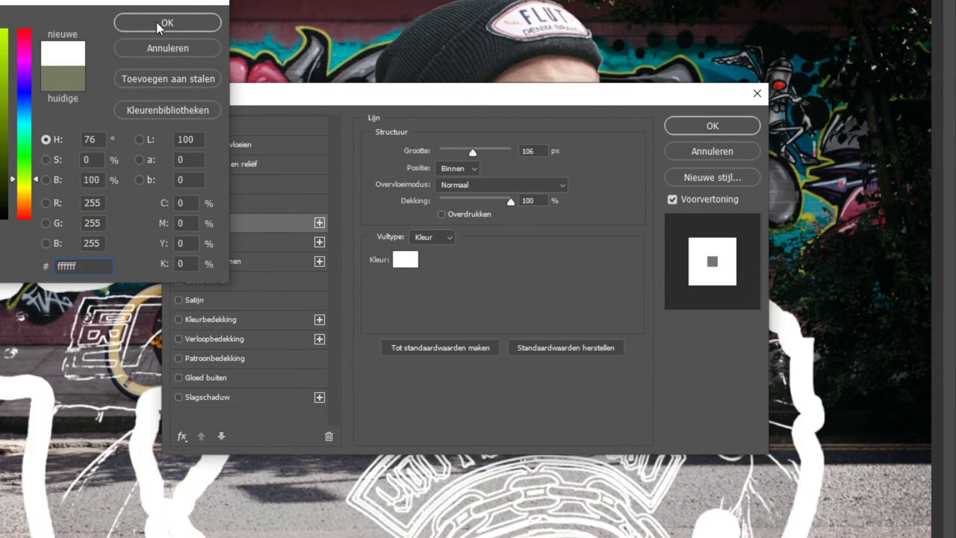
click(166, 22)
click(450, 153)
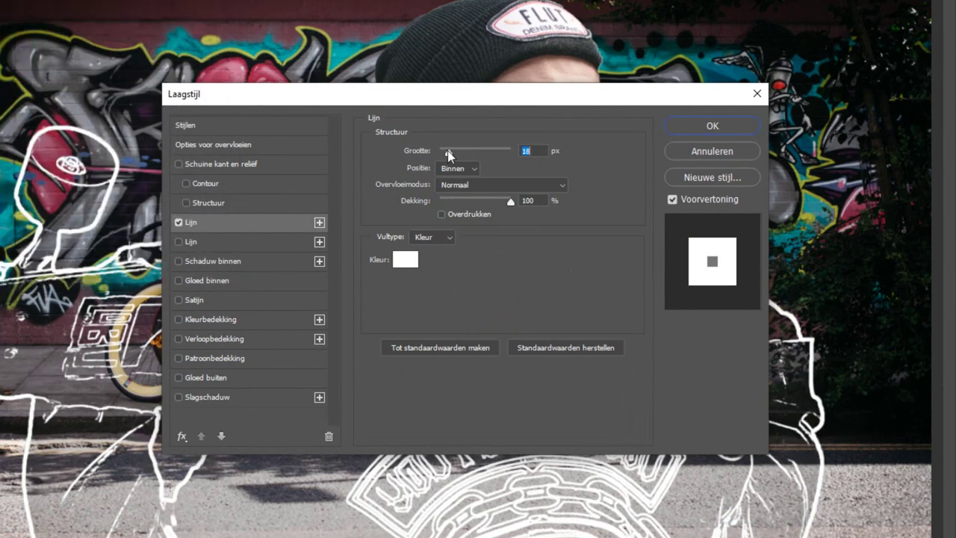
drag(448, 154, 444, 162)
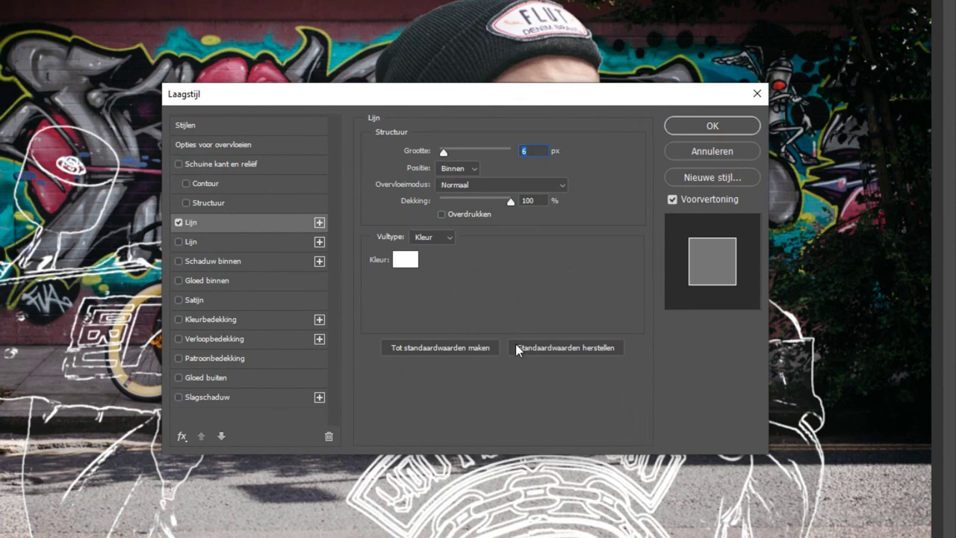
click(178, 223)
click(179, 223)
click(179, 222)
click(710, 125)
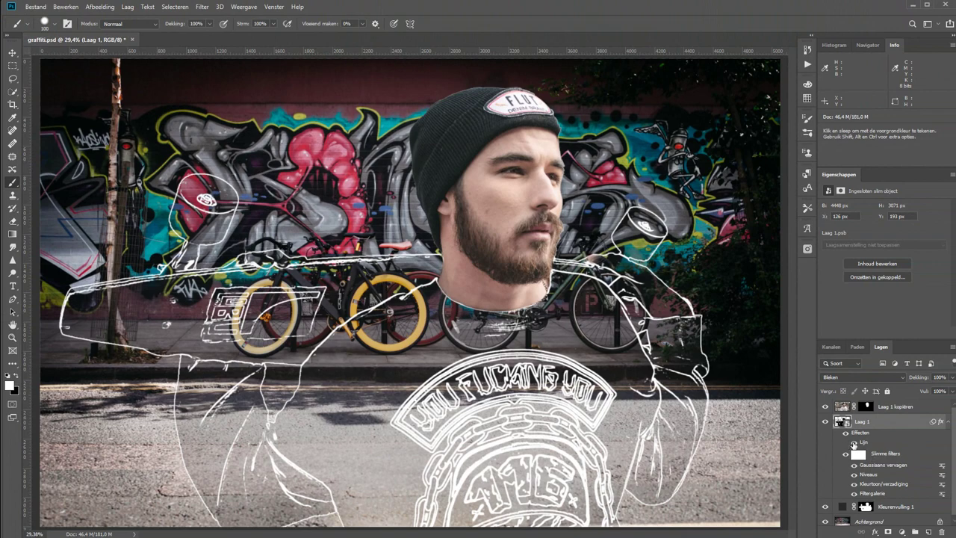
Step: Zoom in on the head, hide Laag 1 kopiëren, and add a layer mask to Laag 1
click(854, 443)
click(853, 443)
key(z)
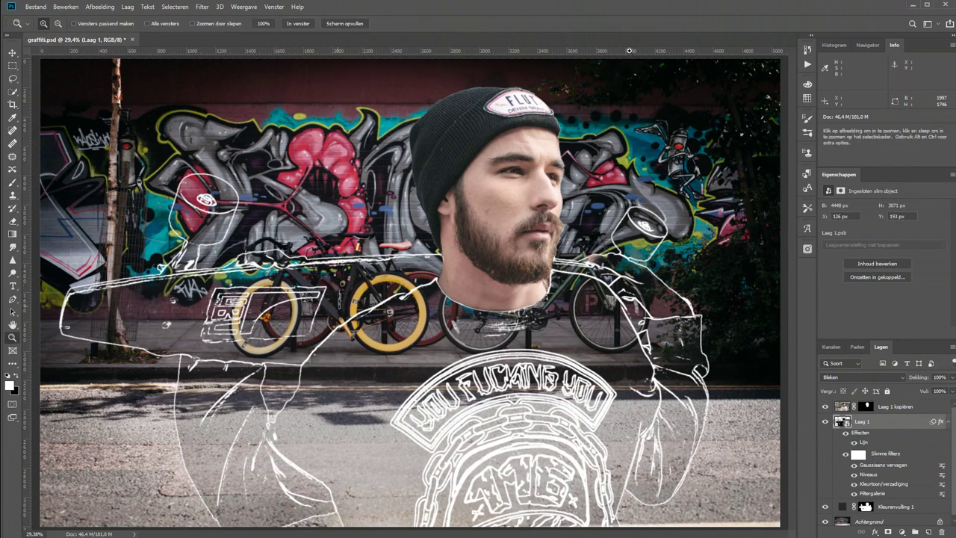
click(562, 101)
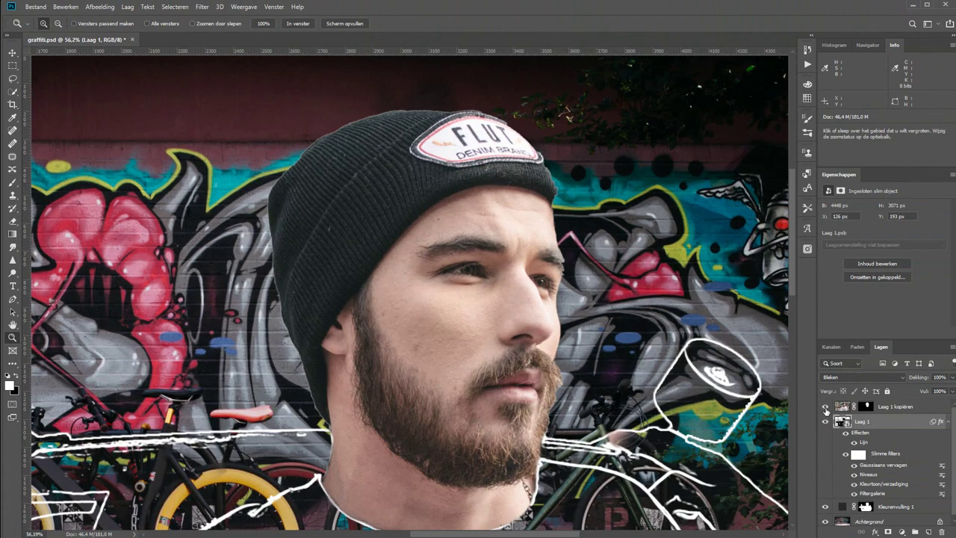
click(825, 407)
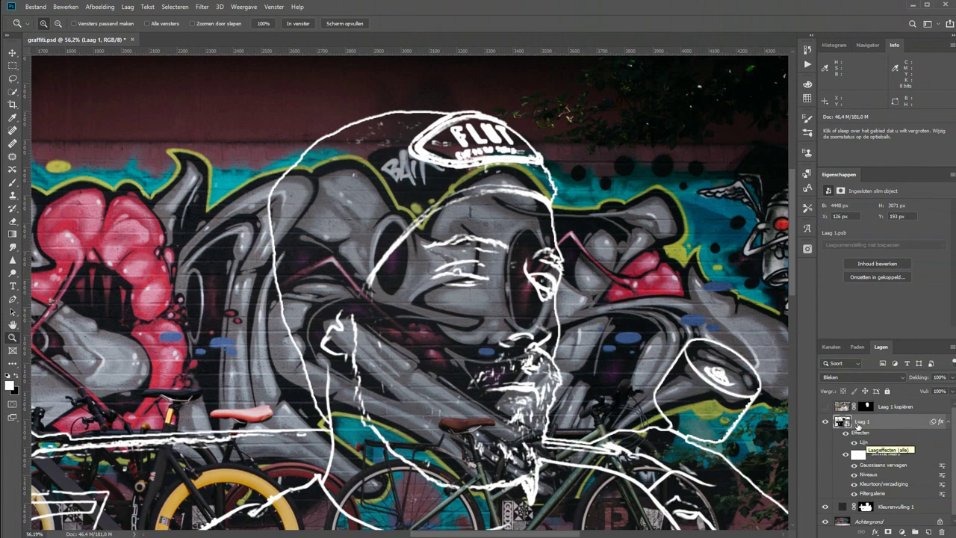
click(888, 531)
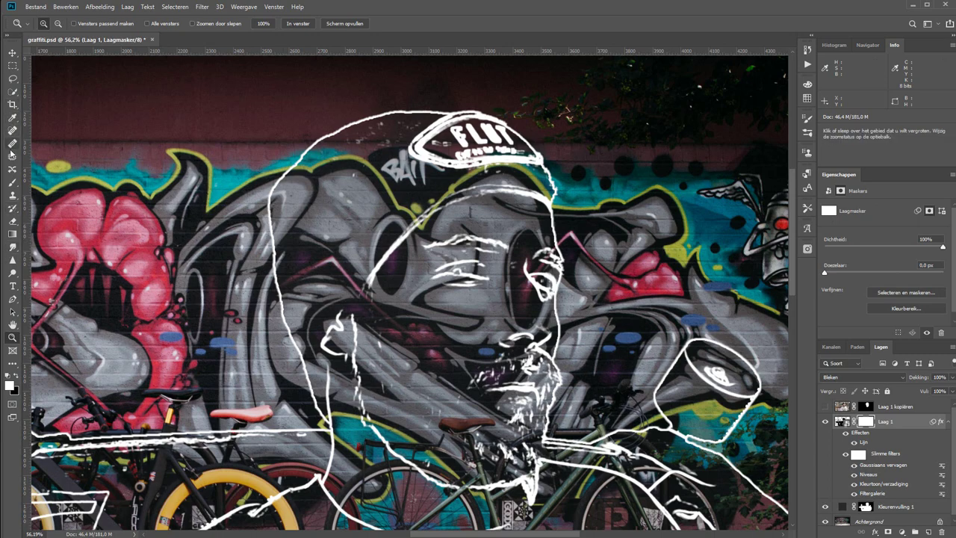
Step: Paint black on Laag 1's mask over the head outlines, then show the colour head again
click(12, 182)
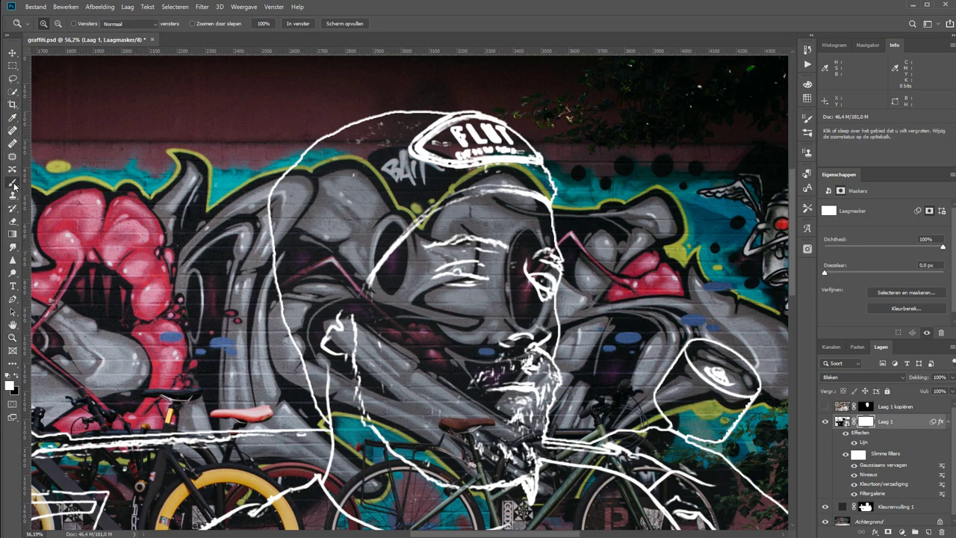
click(17, 377)
mouse_move(363, 377)
mouse_down()
mouse_move(365, 322)
mouse_move(299, 306)
mouse_move(259, 258)
mouse_move(280, 246)
mouse_move(267, 173)
mouse_move(348, 125)
mouse_move(505, 138)
mouse_move(545, 265)
mouse_move(548, 404)
mouse_move(523, 329)
mouse_move(511, 149)
mouse_move(306, 142)
mouse_move(422, 172)
mouse_move(565, 160)
mouse_move(401, 327)
mouse_move(422, 366)
mouse_up()
key(bracketright)
key(bracketright)
key(bracketright)
key(bracketleft)
key(bracketleft)
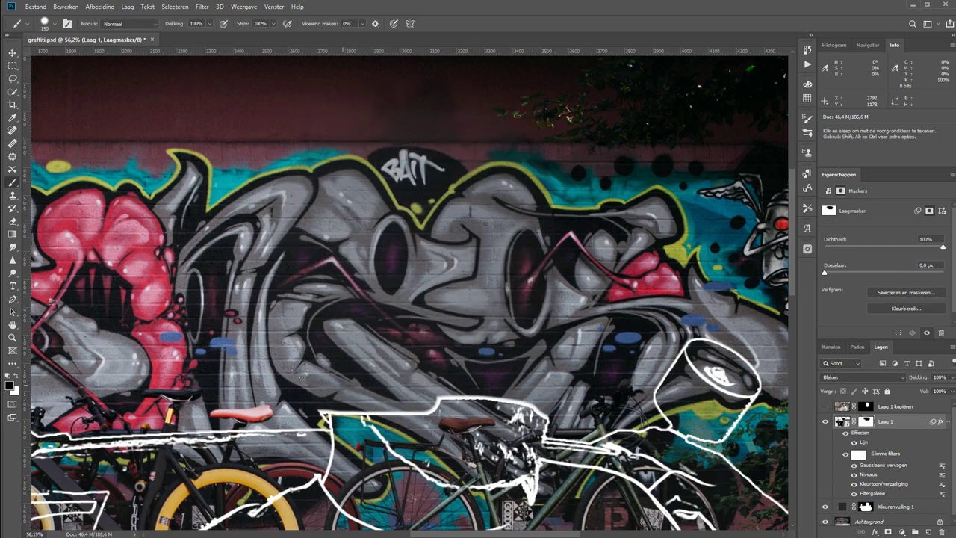
mouse_move(329, 413)
mouse_down()
mouse_move(355, 425)
mouse_move(321, 390)
mouse_move(515, 411)
mouse_move(549, 439)
mouse_move(486, 398)
mouse_up()
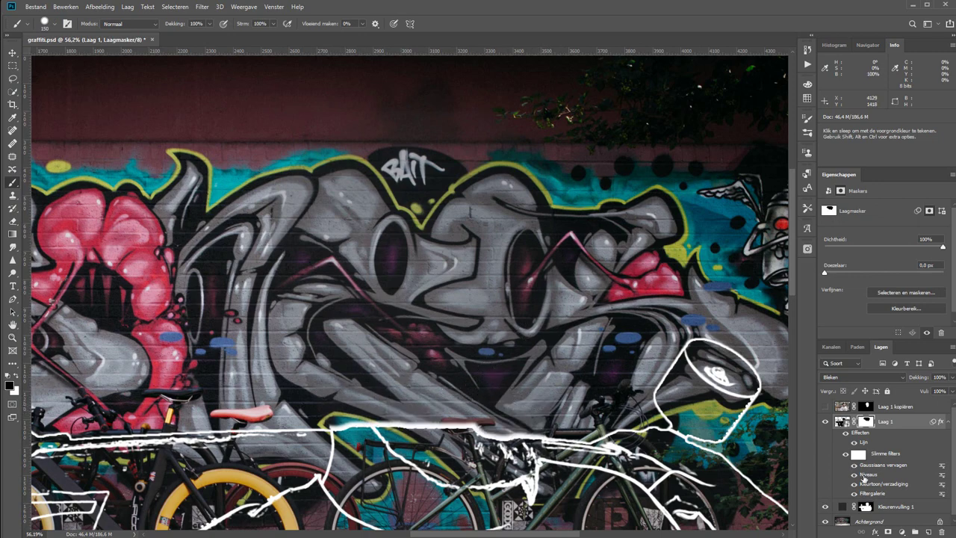
click(826, 407)
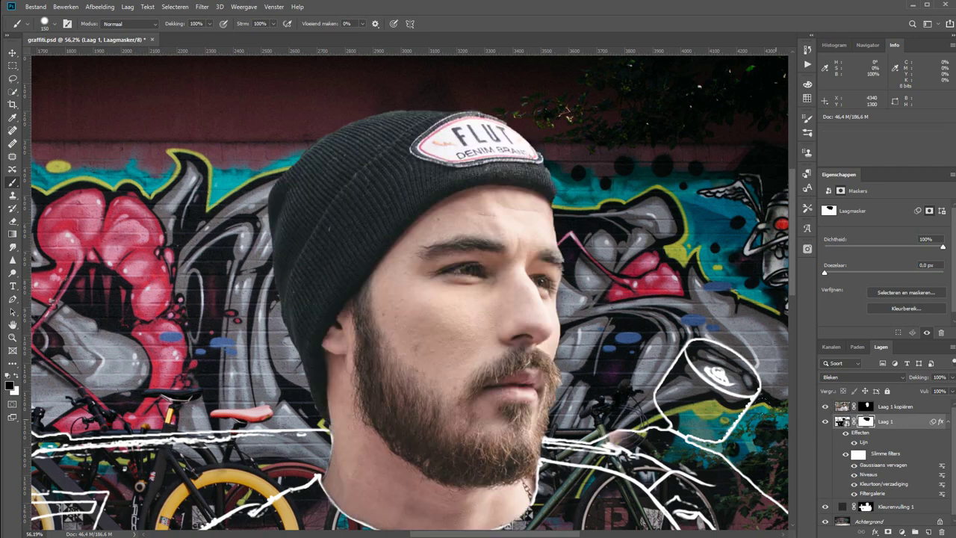
key(ctrl+0)
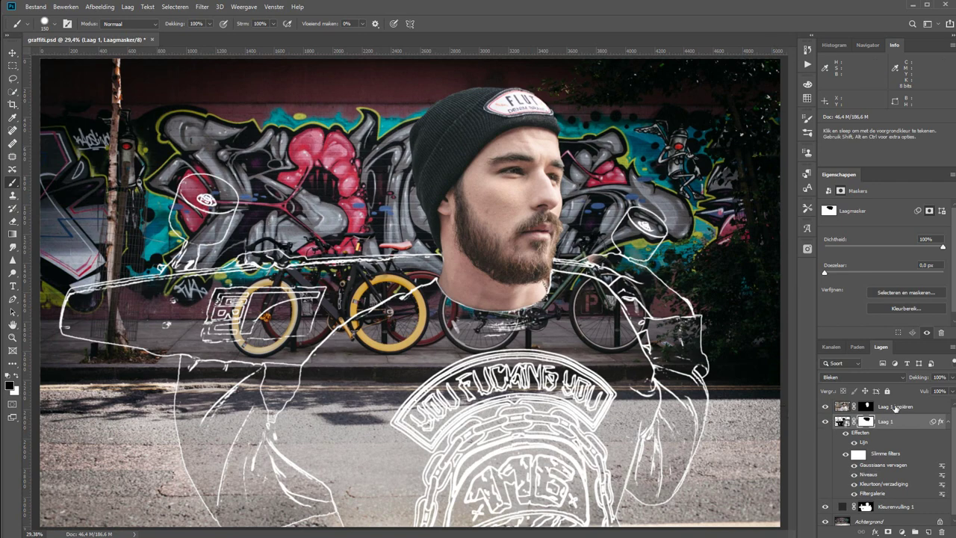
Step: Add a Niveaus layer clipped to Laag 1 kopiëren with the black input at 27
click(895, 408)
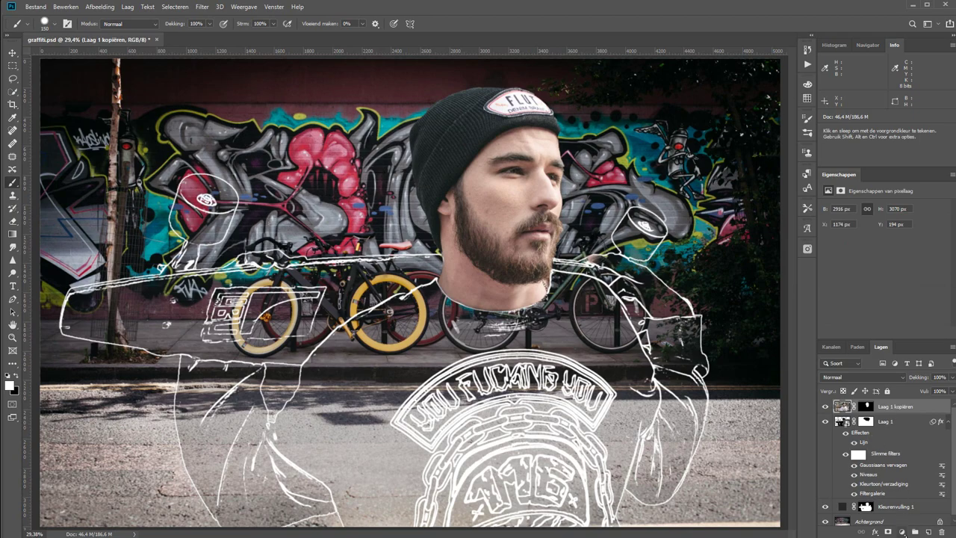
click(901, 532)
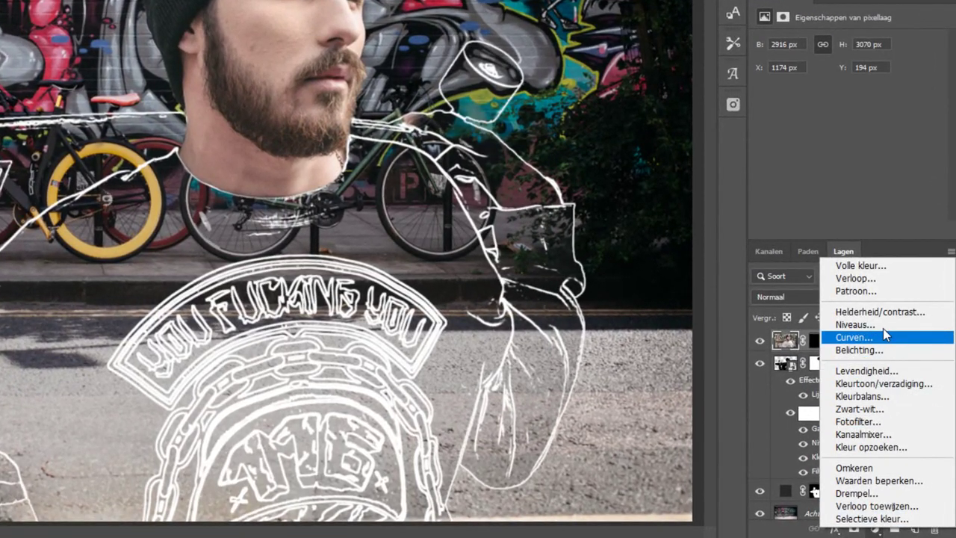
click(867, 323)
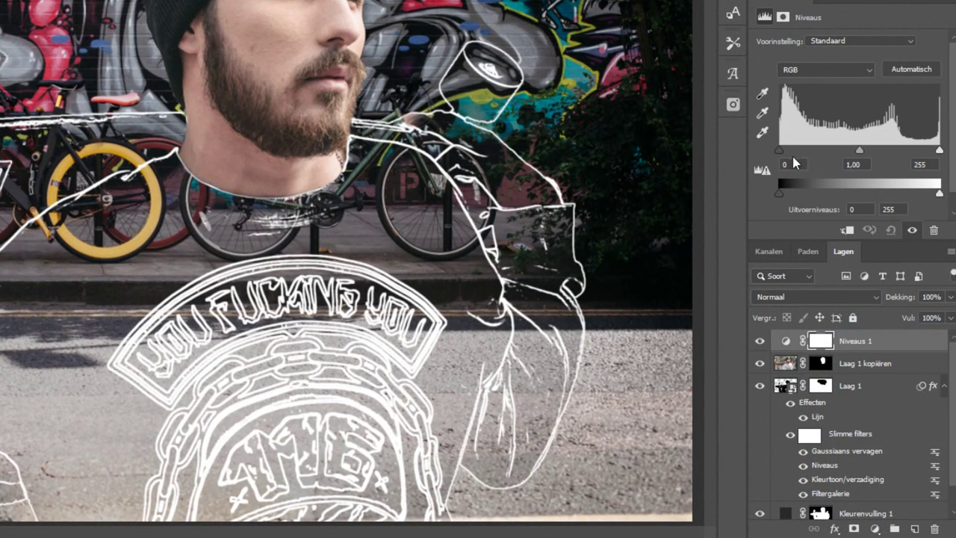
drag(779, 150, 798, 153)
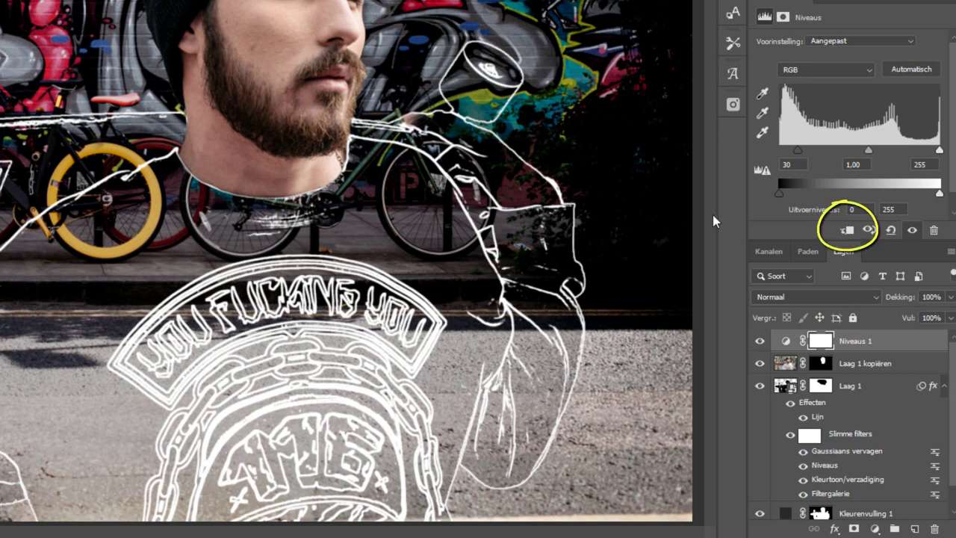
click(846, 233)
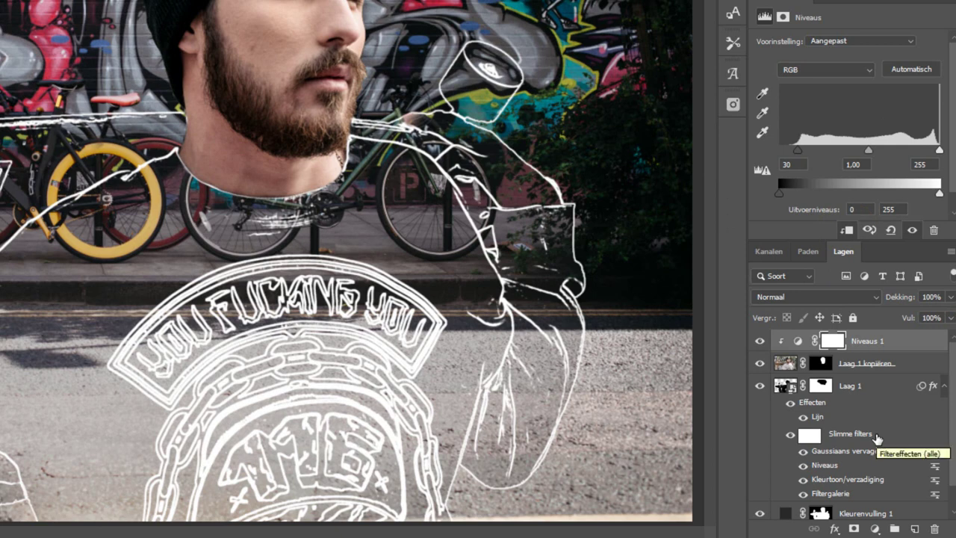
mouse_move(798, 150)
mouse_down()
mouse_move(789, 150)
mouse_move(797, 154)
mouse_up()
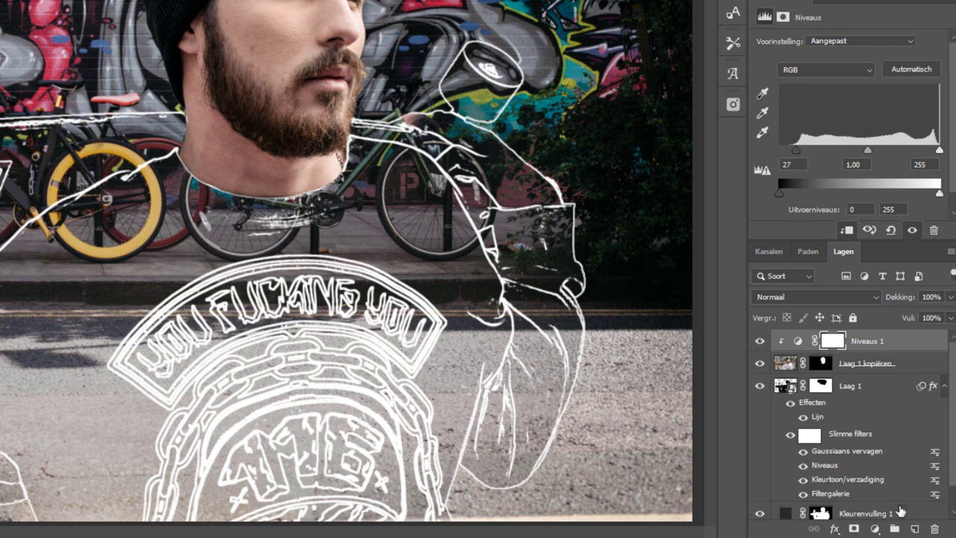
Step: Add a Kleurtoon/verzadiging layer clipped to the head layers with Verzadiging at +17
click(876, 530)
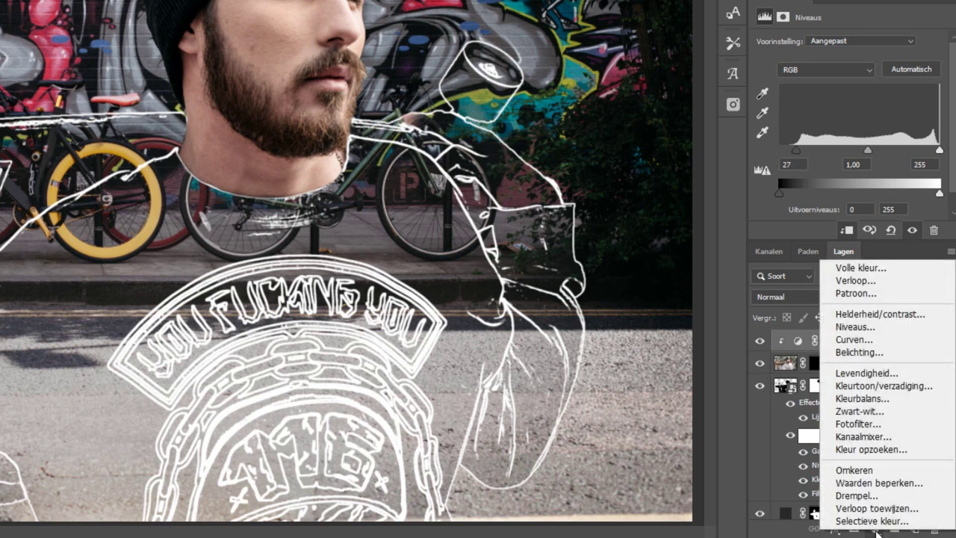
click(868, 387)
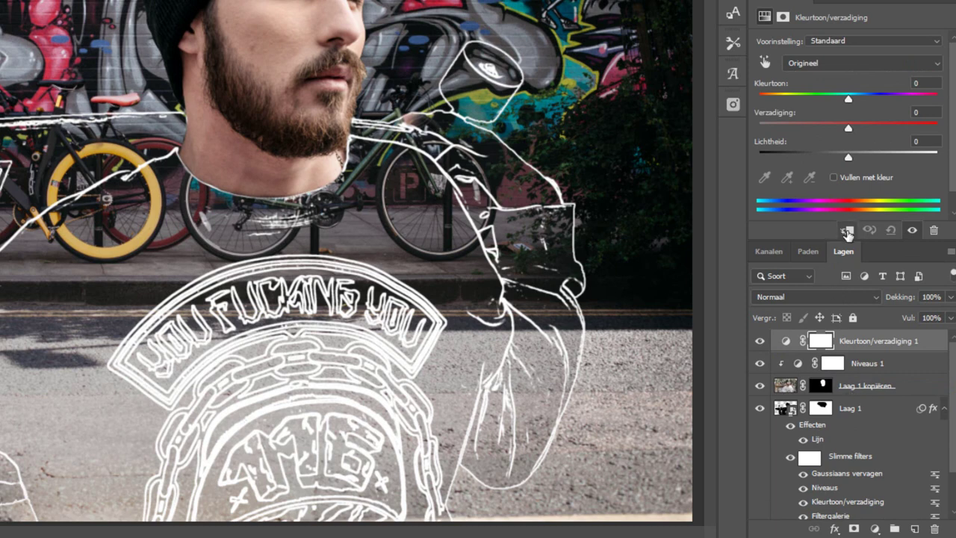
click(847, 231)
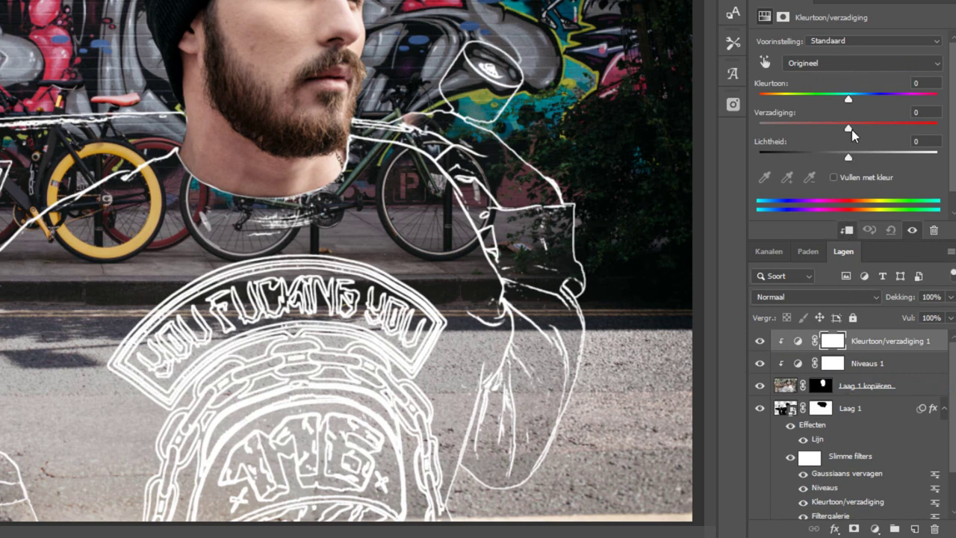
drag(849, 128, 863, 128)
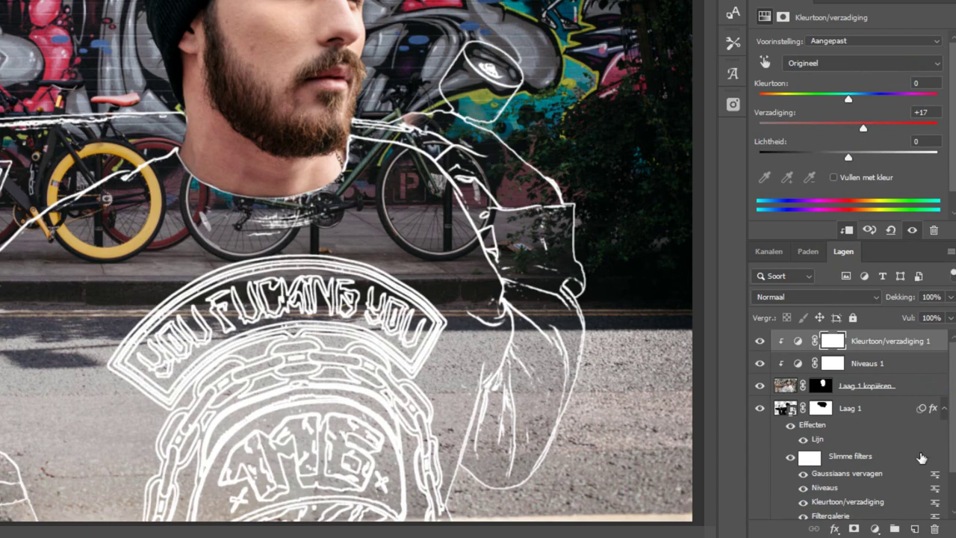